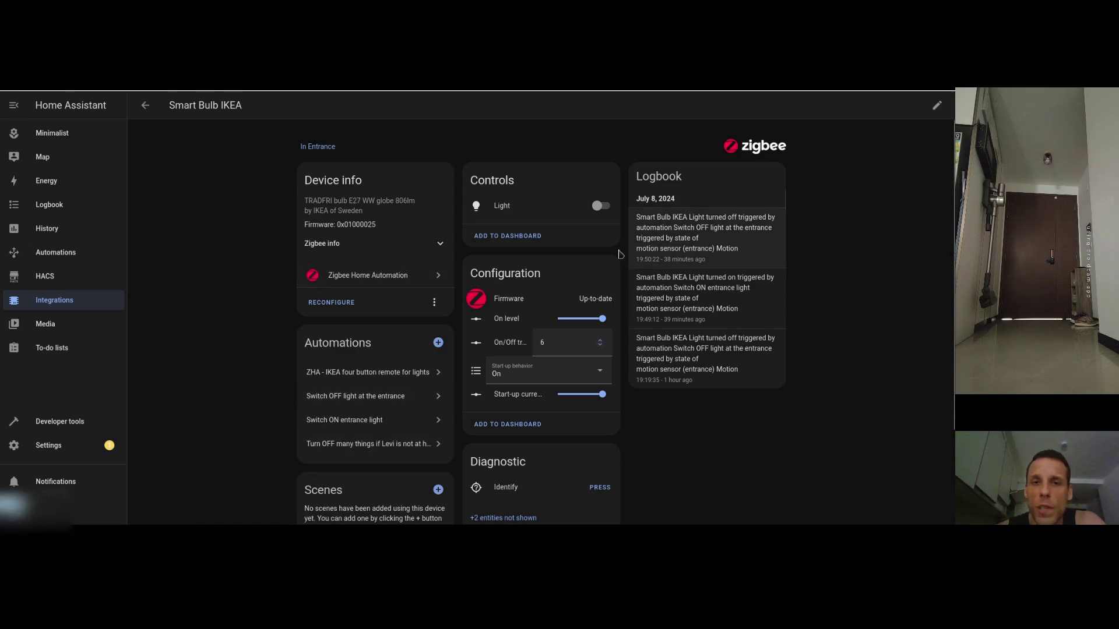
# Test the Smart Bulb IKEA light control by switching the light on, off and on again.
pyautogui.click(598, 210)
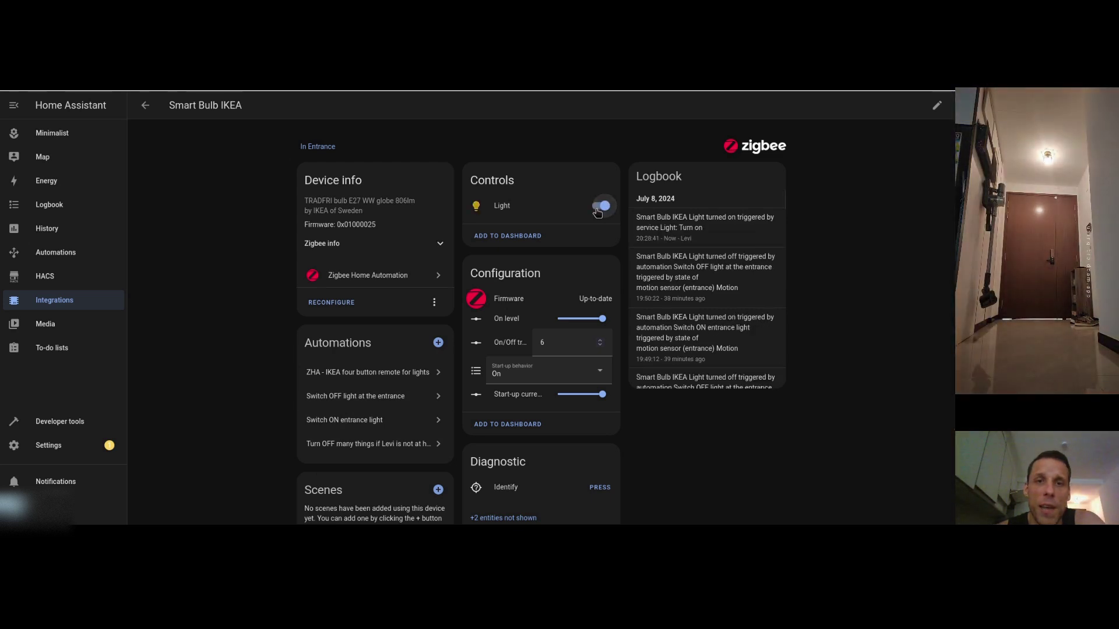
pyautogui.click(597, 210)
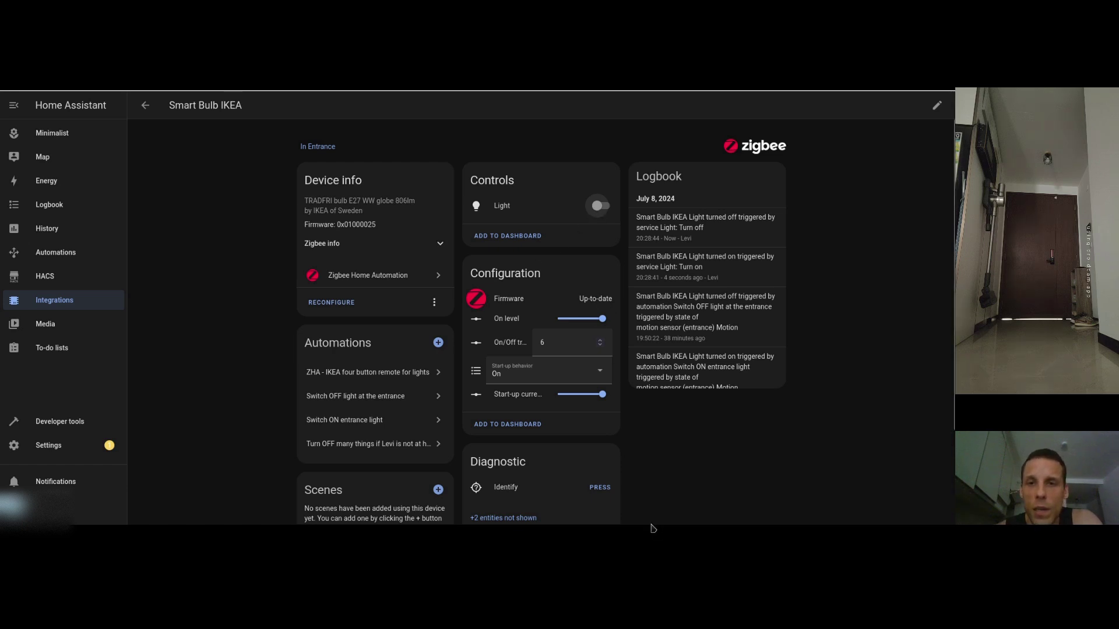
pyautogui.click(601, 208)
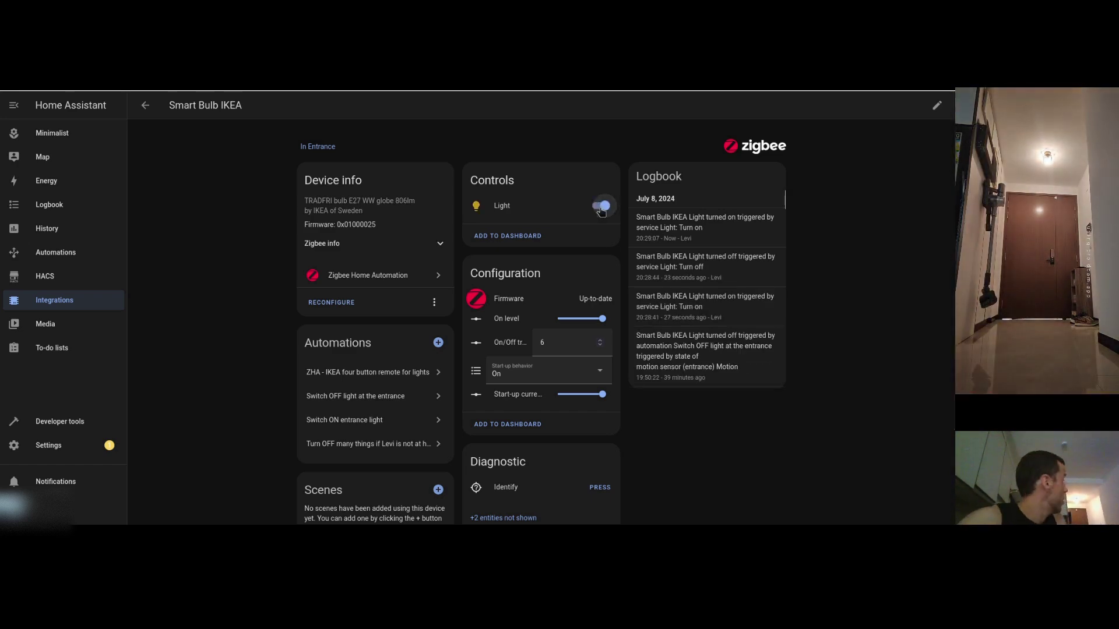
# Try On level values of 21 and 143 for the bulb, and return the level to 255.
pyautogui.moveTo(599, 330)
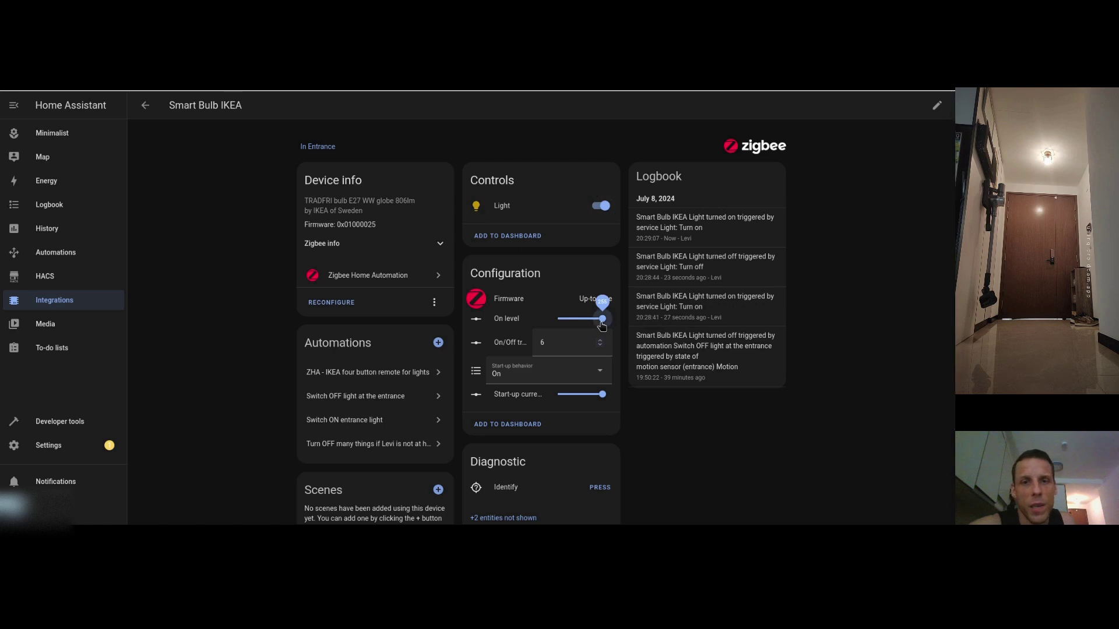
pyautogui.moveTo(574, 327)
pyautogui.mouseDown()
pyautogui.moveTo(562, 327)
pyautogui.moveTo(582, 317)
pyautogui.mouseUp()
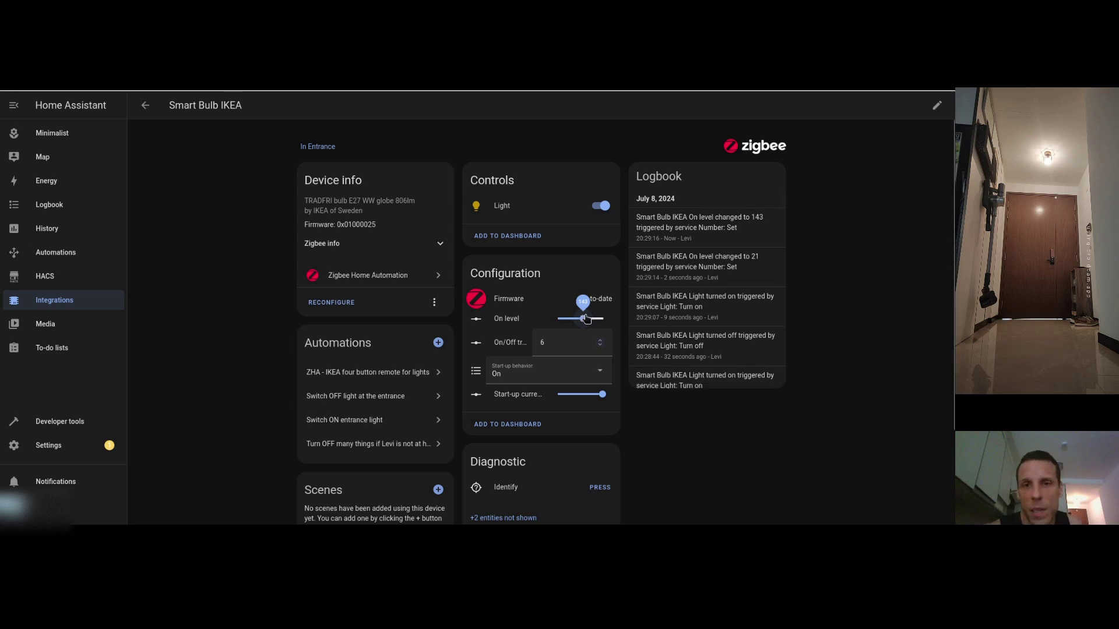
pyautogui.moveTo(583, 318); pyautogui.dragTo(604, 320)
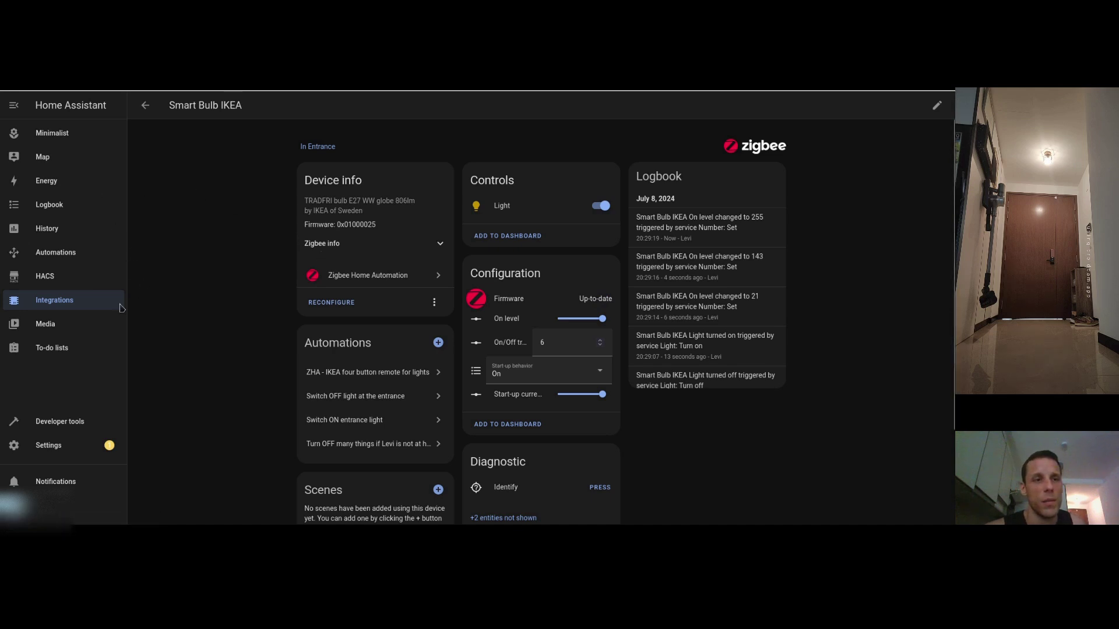
# Open the Overview dashboard from the dashboard settings and put it into editing mode.
pyautogui.click(62, 453)
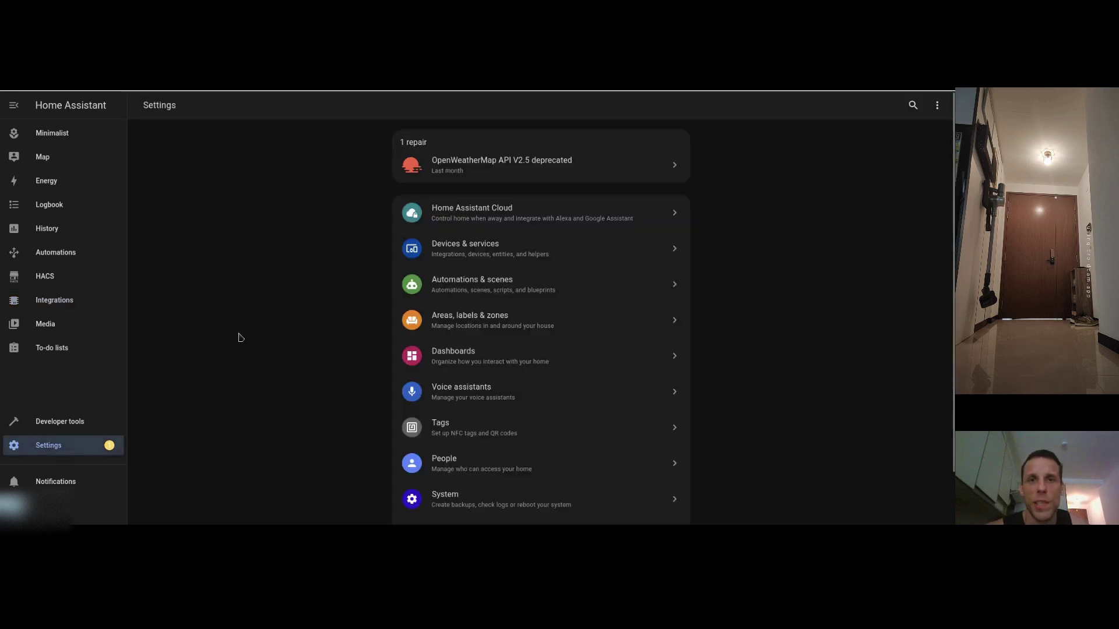
pyautogui.click(488, 368)
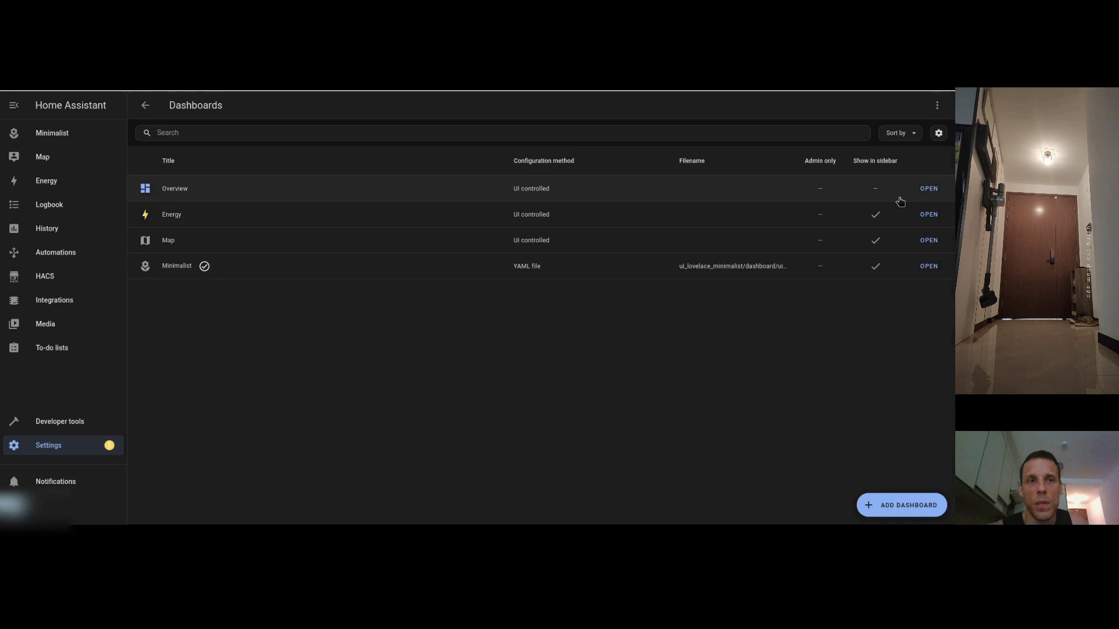
pyautogui.click(925, 188)
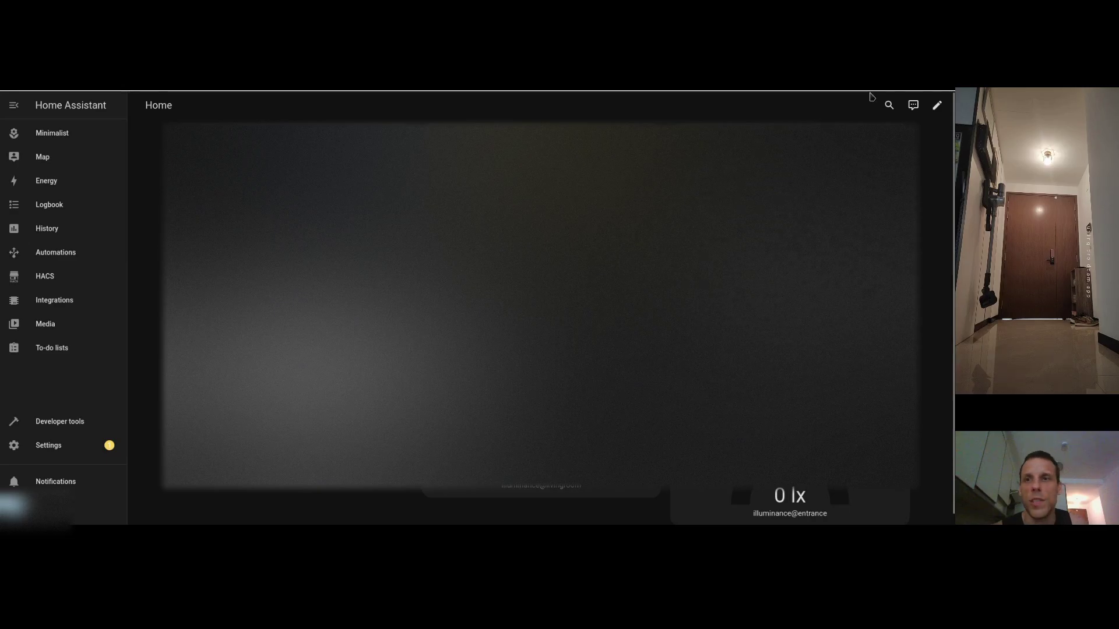
pyautogui.click(936, 105)
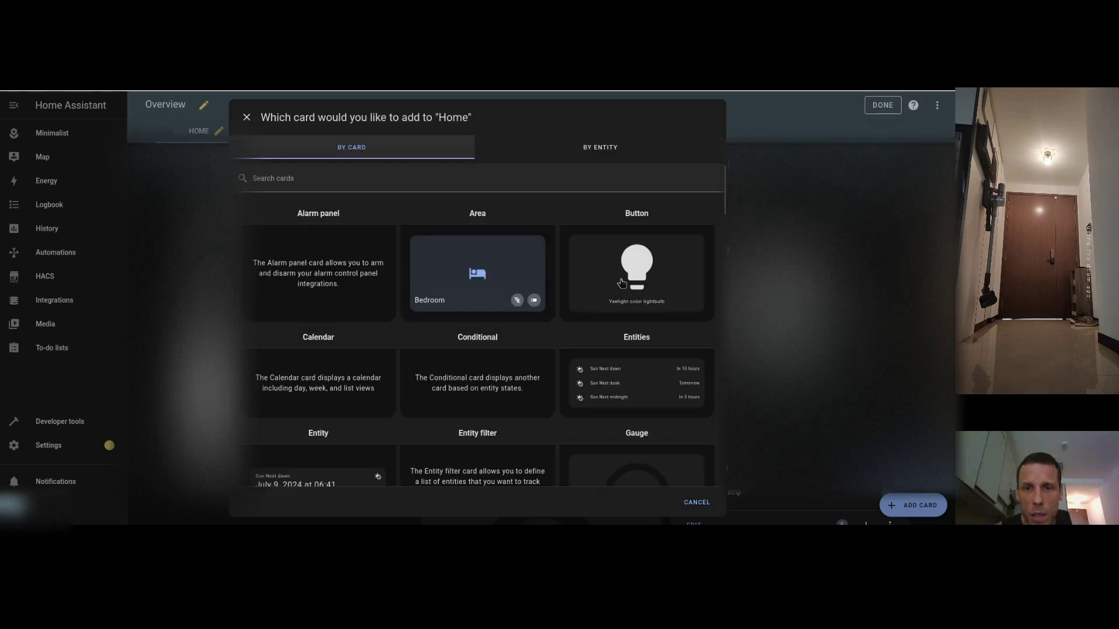
# Add a Light card to the Home view and assign it the Smart Bulb IKEA Light entity.
pyautogui.scroll(-4, 621, 283)
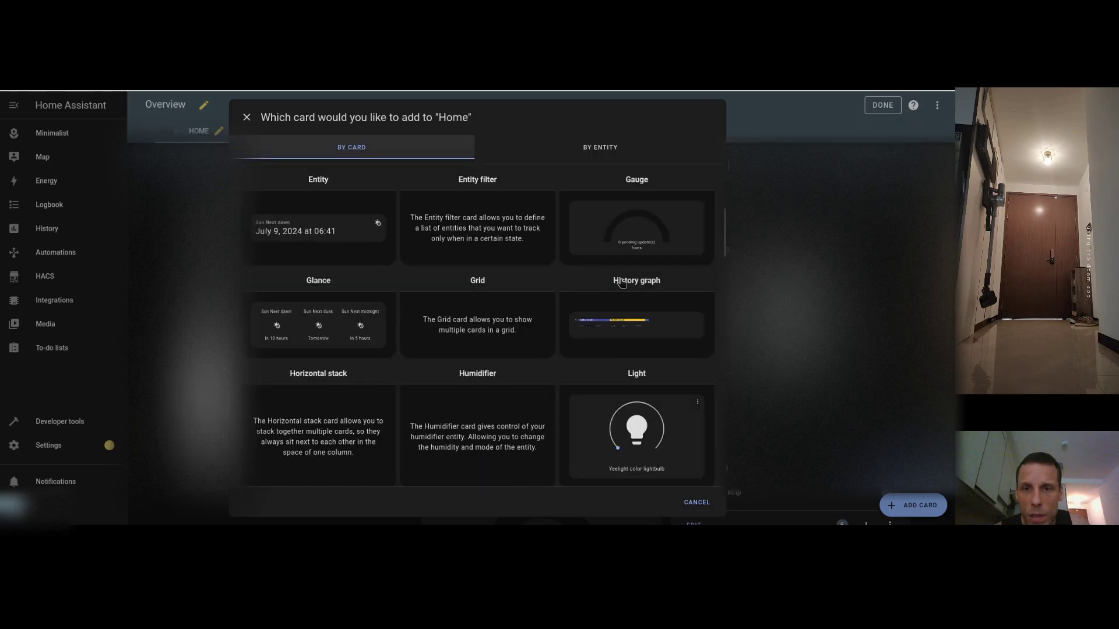
pyautogui.click(637, 432)
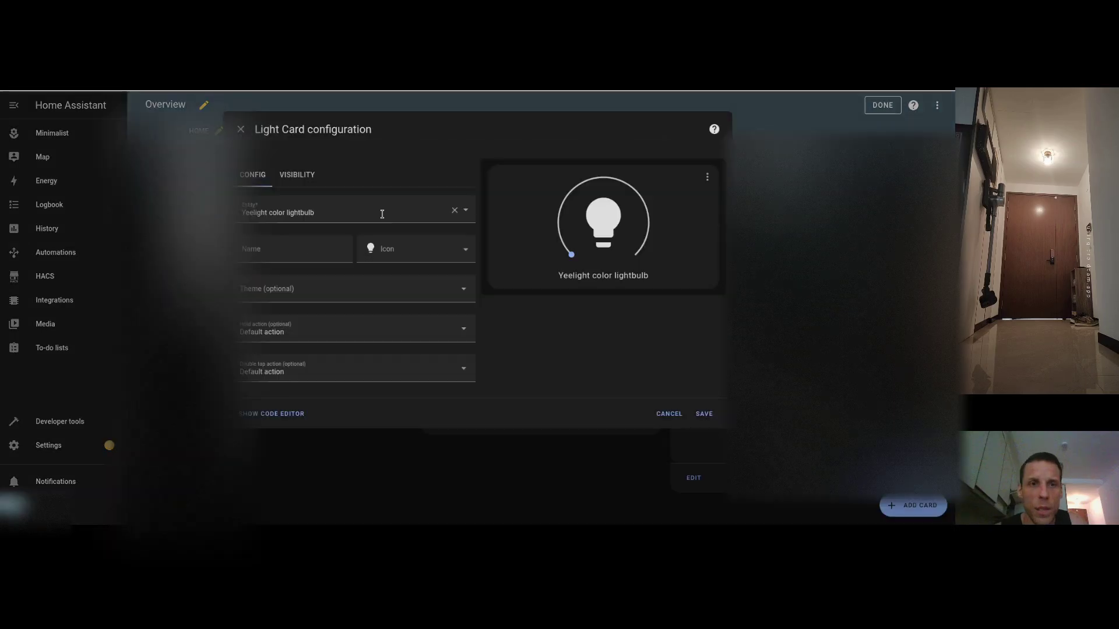
pyautogui.click(465, 212)
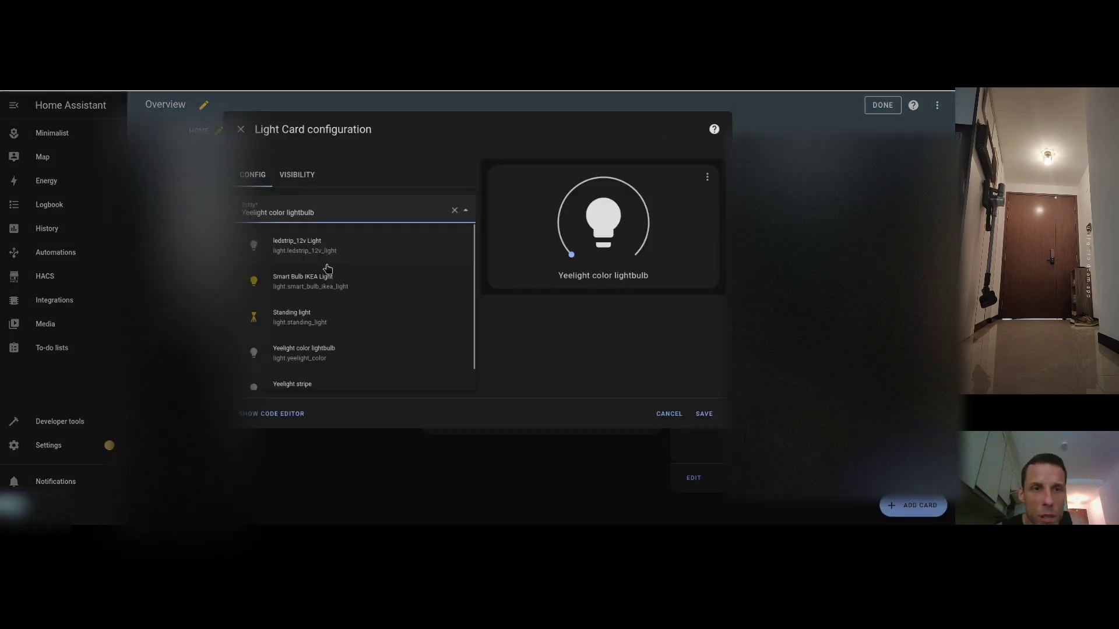
pyautogui.click(300, 286)
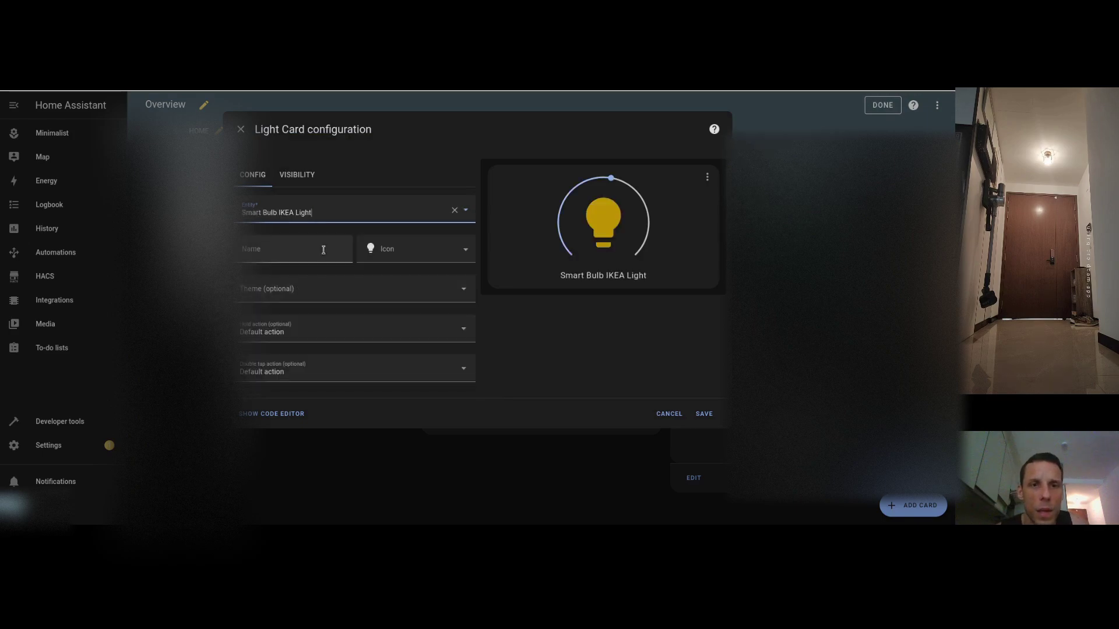
# Set the light card's theme to minimalist-desktop, keep the default hold action, and save the card to the dashboard.
pyautogui.click(311, 254)
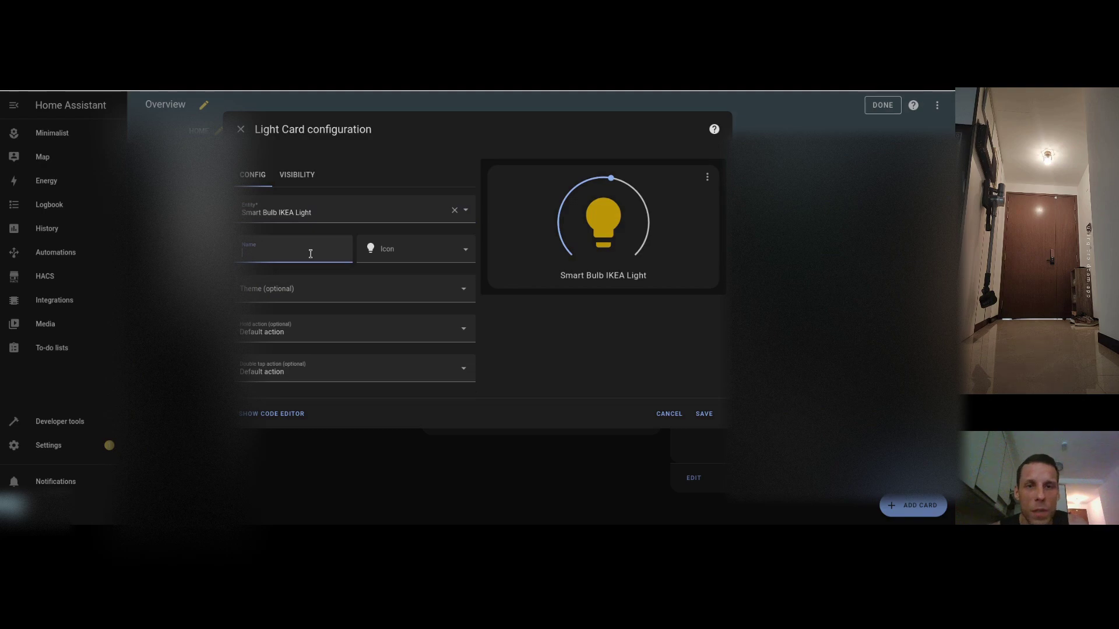
pyautogui.click(283, 300)
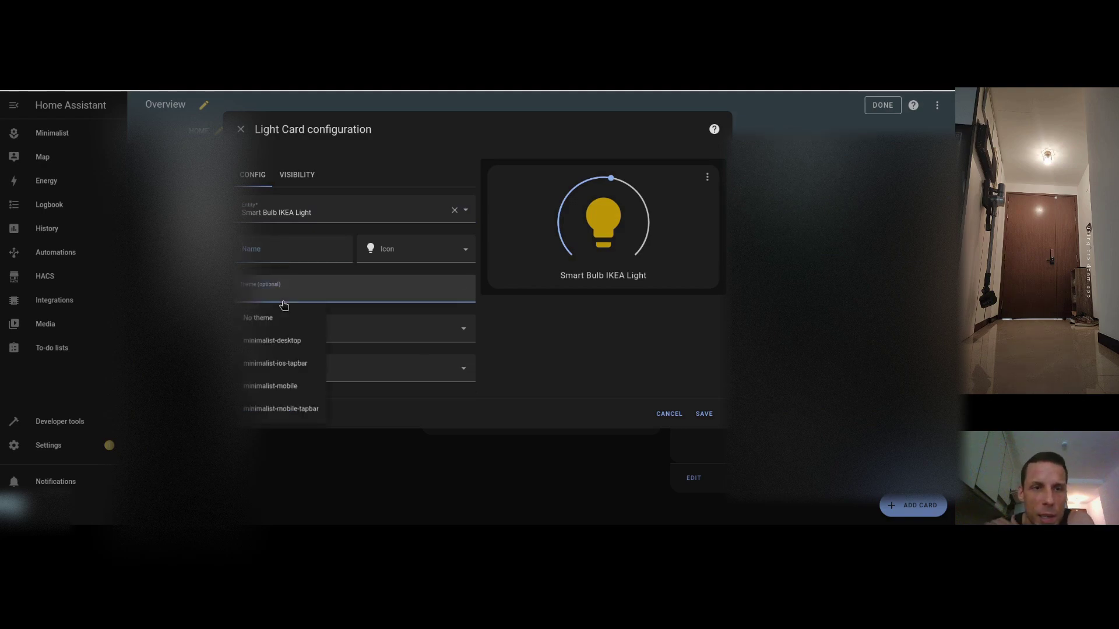
pyautogui.click(276, 343)
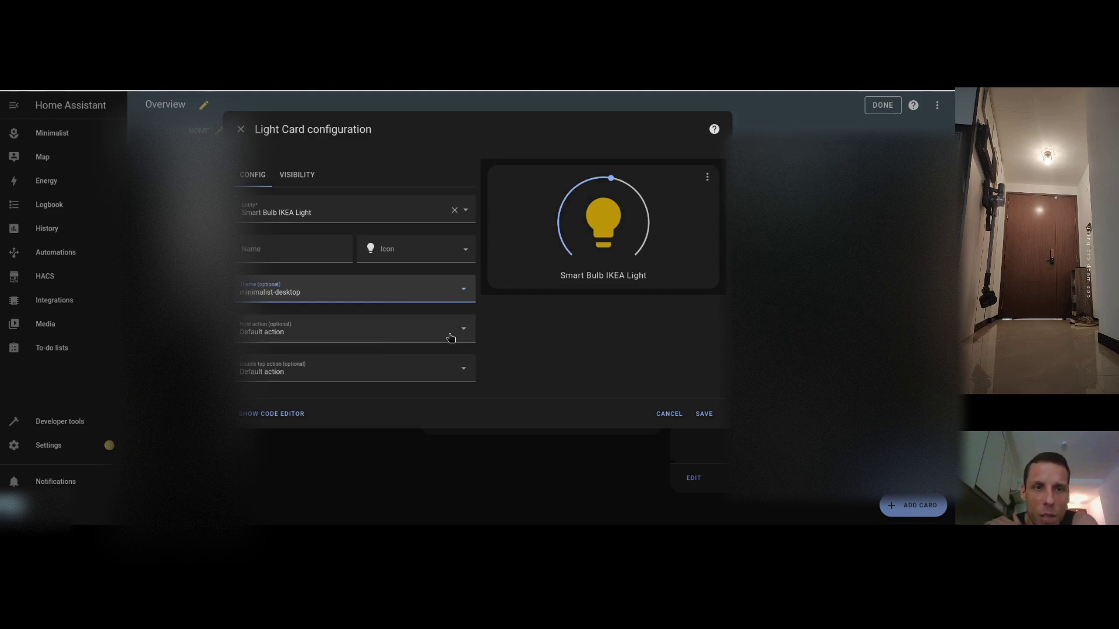
pyautogui.click(463, 335)
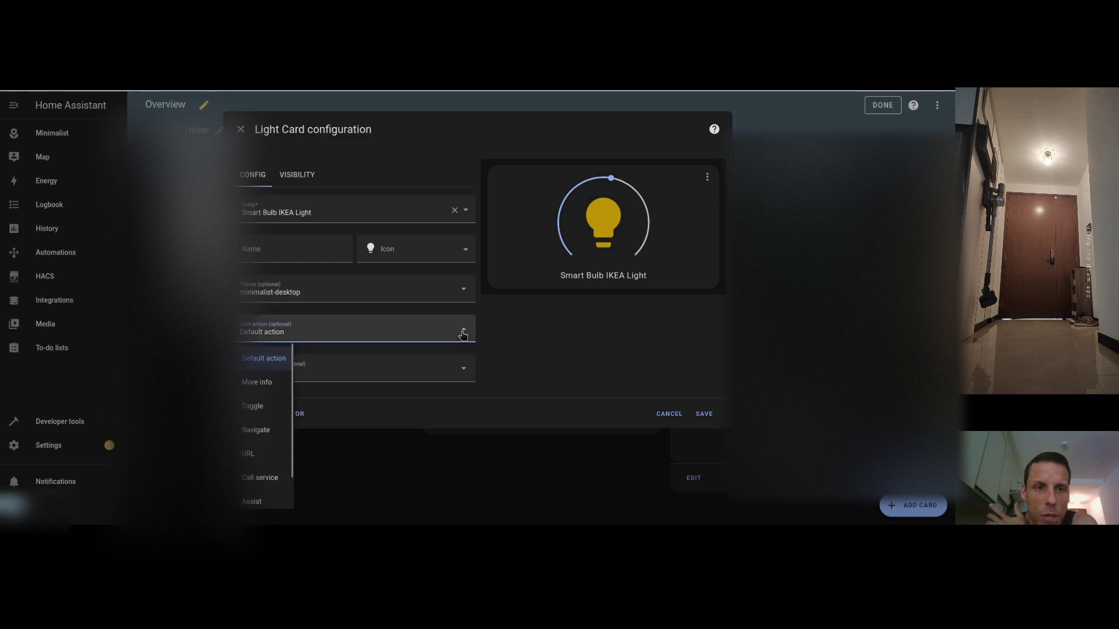
pyautogui.click(464, 335)
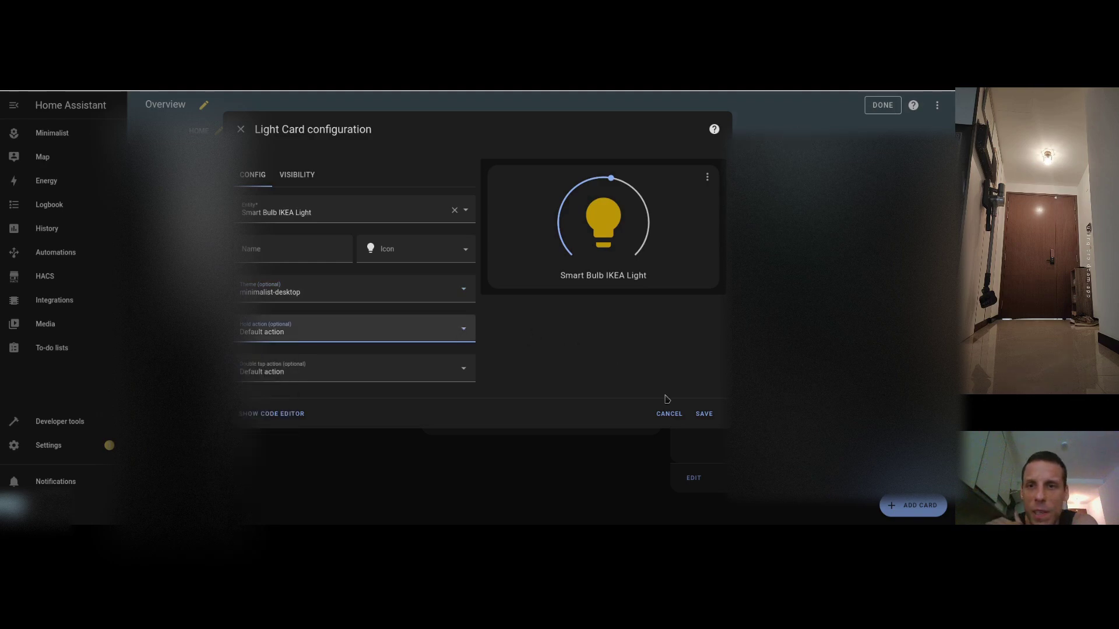
pyautogui.click(704, 413)
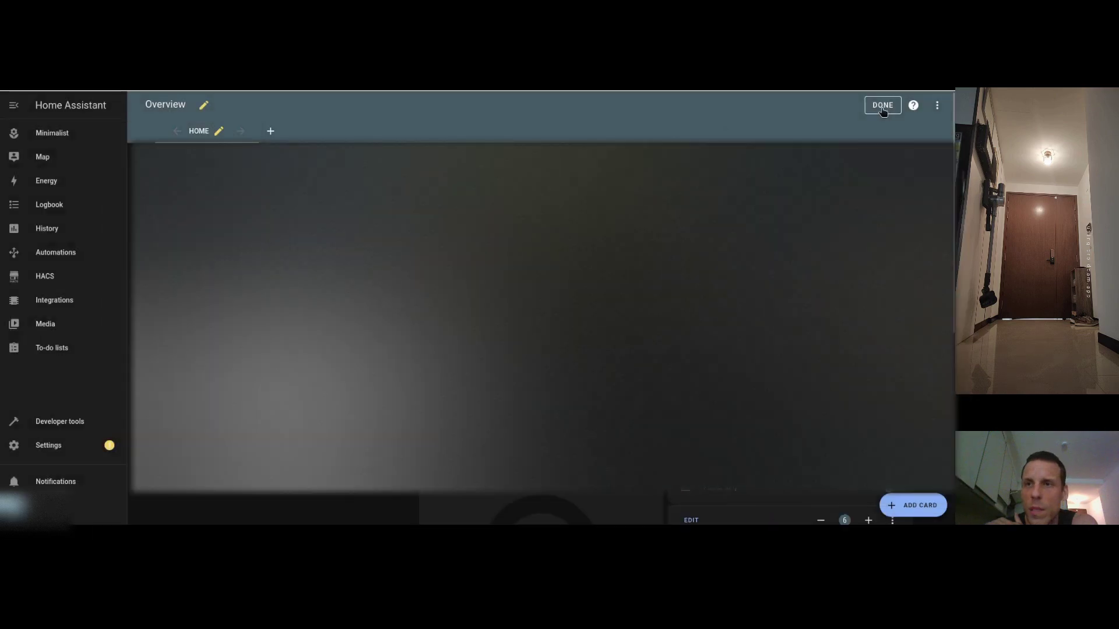
pyautogui.click(881, 110)
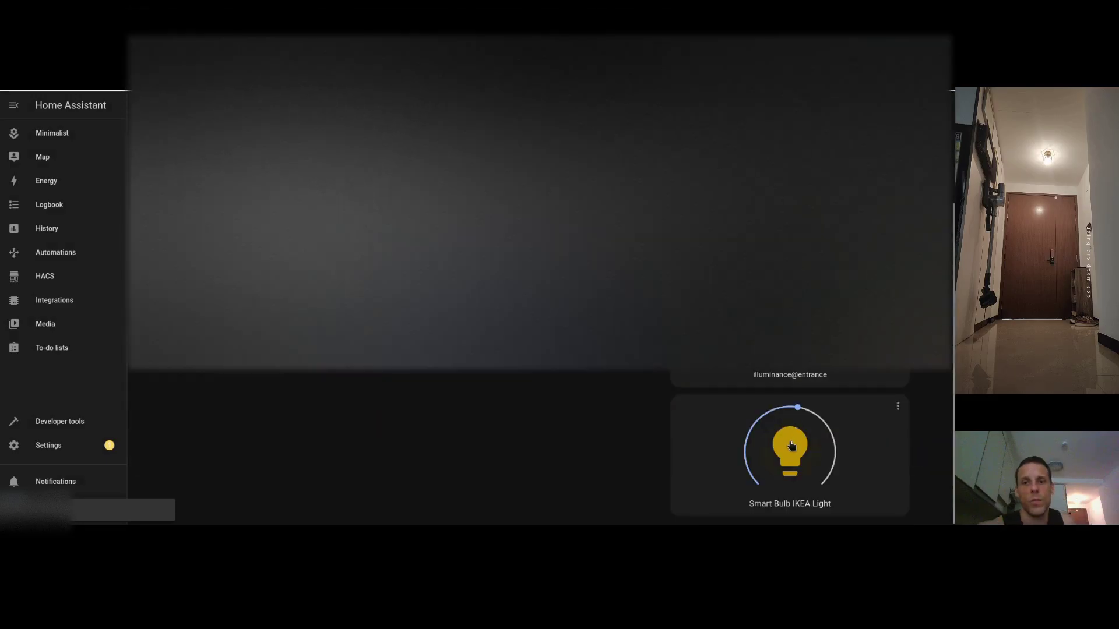
# Test the new light card by toggling the bulb, varying its brightness between low, nearly full and about half, and switching it off.
pyautogui.click(791, 446)
pyautogui.click(792, 440)
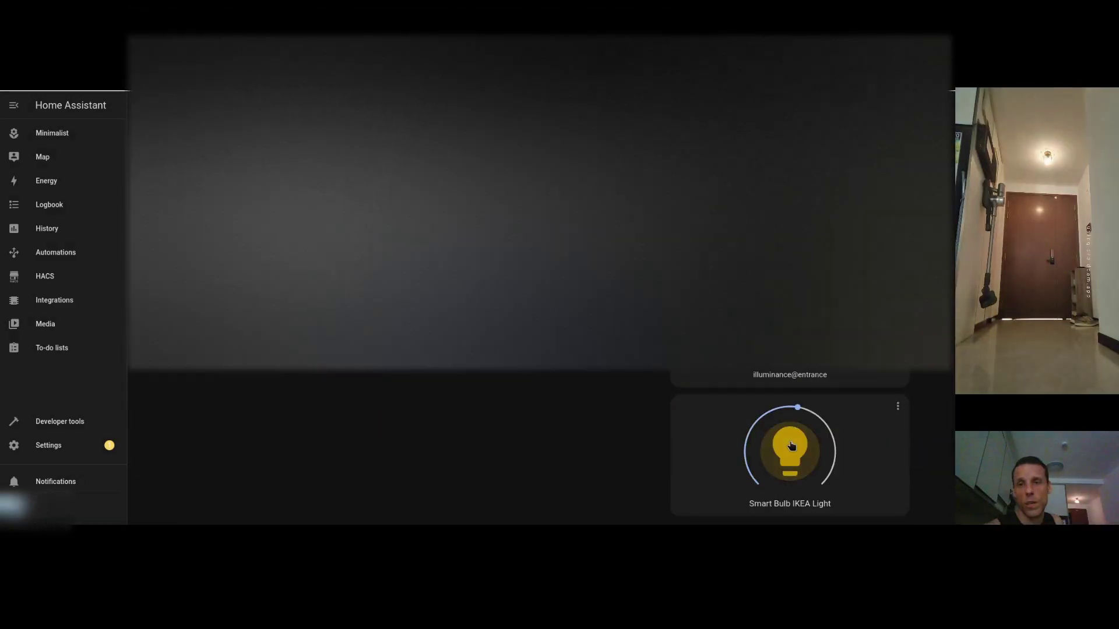
pyautogui.click(797, 408)
pyautogui.moveTo(780, 420); pyautogui.dragTo(743, 441)
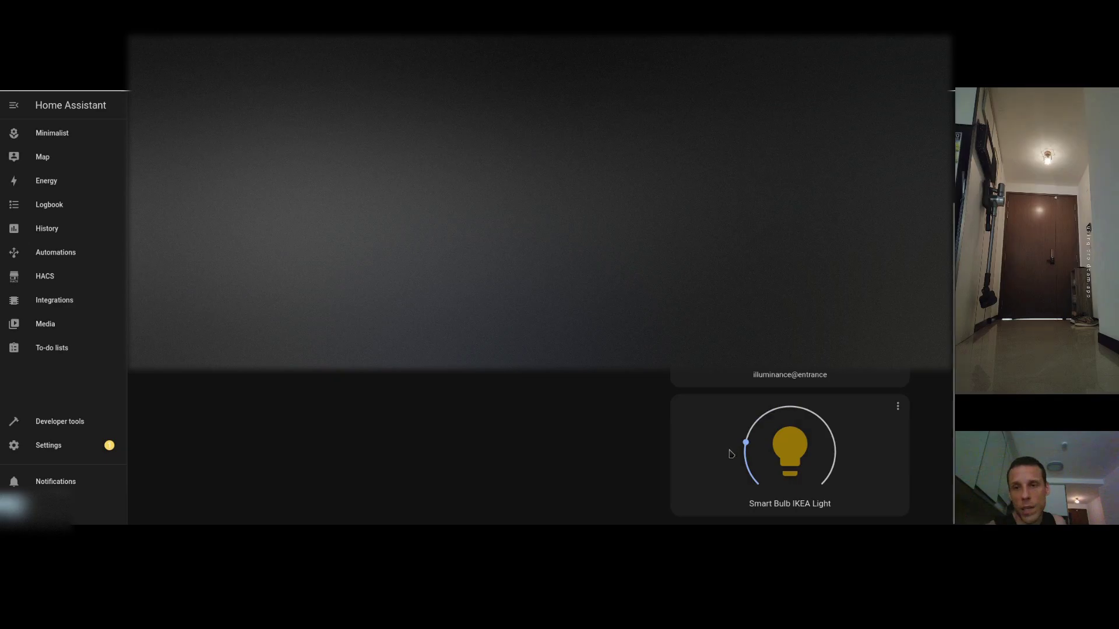
pyautogui.moveTo(743, 445); pyautogui.dragTo(747, 469)
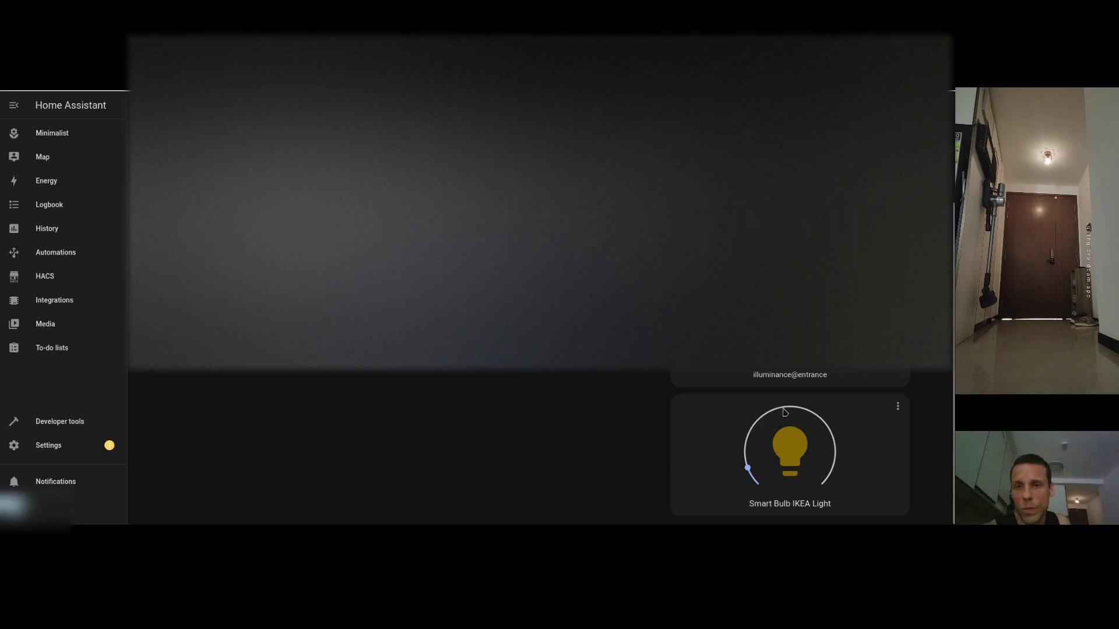
pyautogui.moveTo(747, 469); pyautogui.dragTo(838, 464)
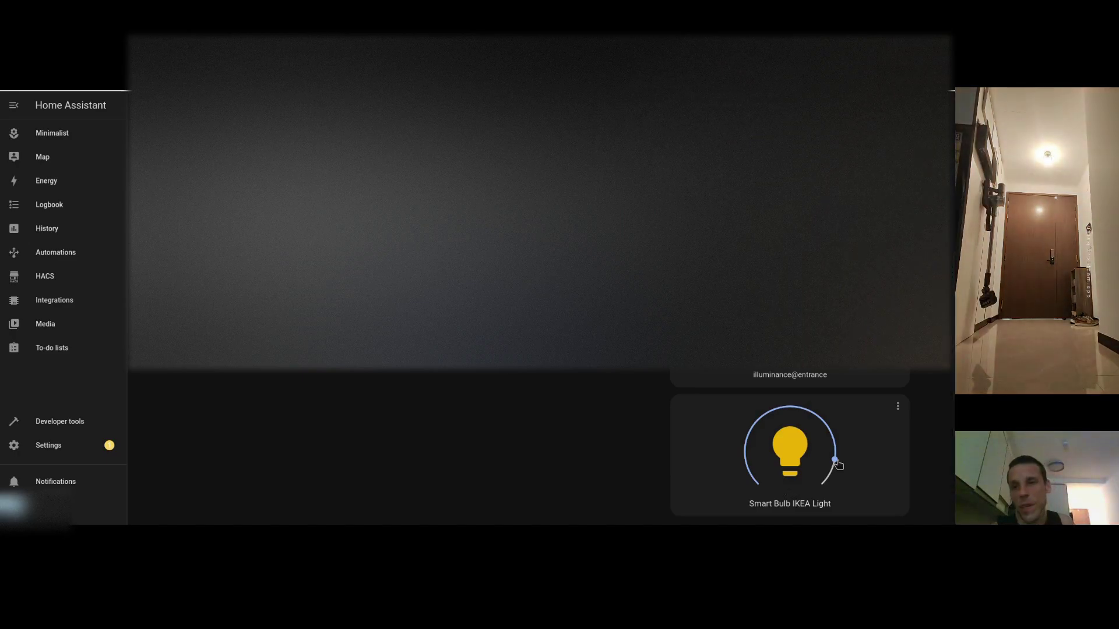
pyautogui.moveTo(837, 462); pyautogui.dragTo(789, 411)
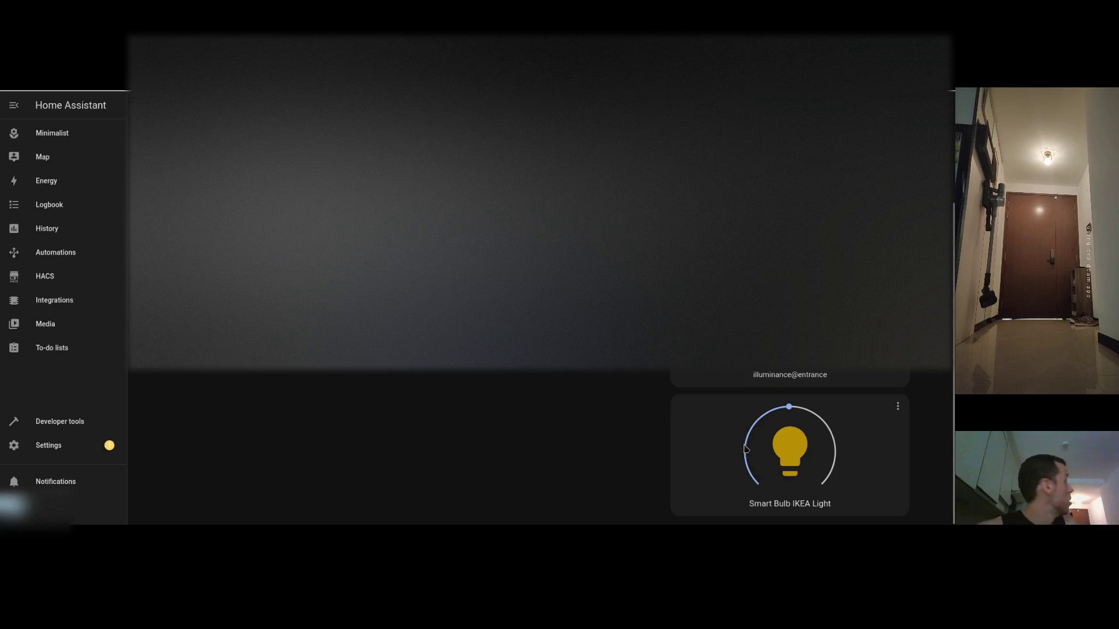
pyautogui.click(786, 446)
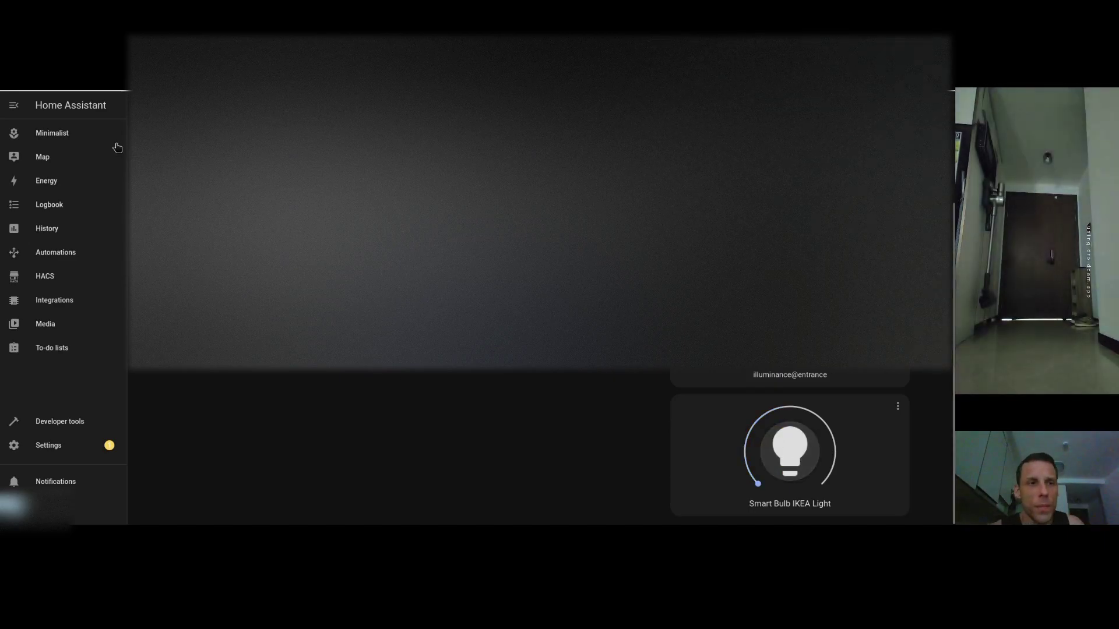
# On the Minimalist dashboard, switch on the entrance's Smart Bulb IKEA Light, adjust its brightness, and switch it off.
pyautogui.click(57, 138)
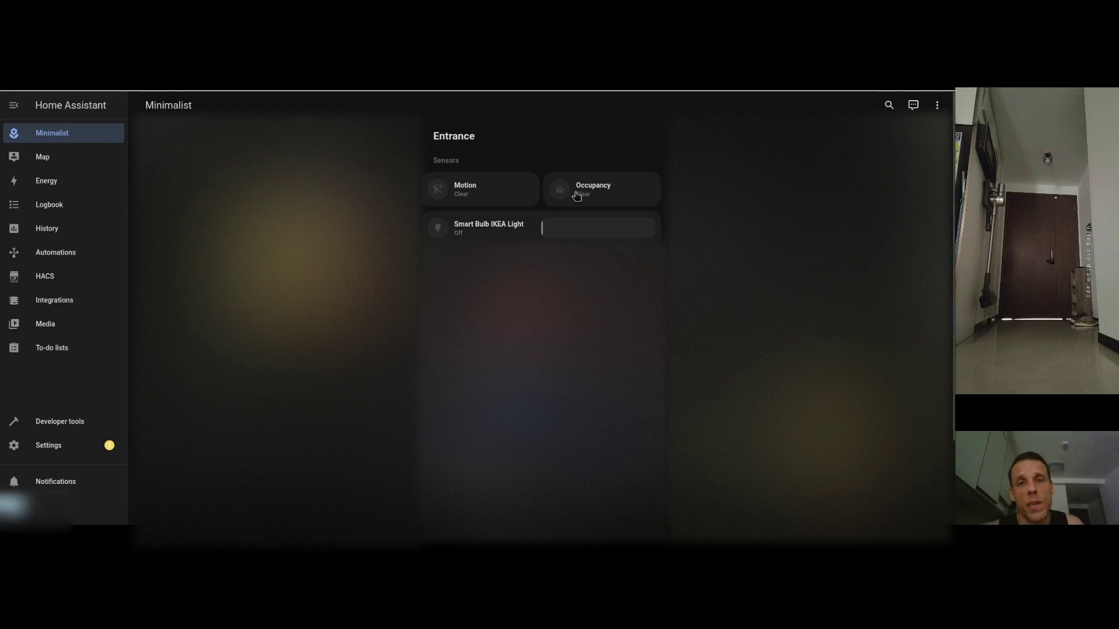
pyautogui.click(482, 232)
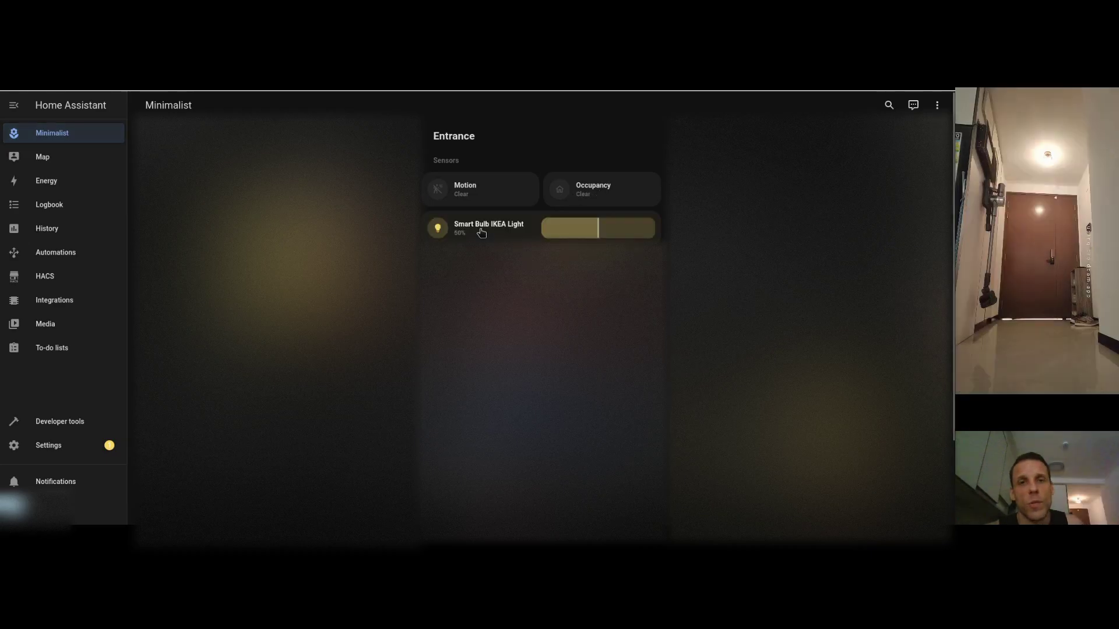
pyautogui.click(624, 229)
pyautogui.moveTo(603, 233)
pyautogui.mouseDown()
pyautogui.moveTo(577, 232)
pyautogui.moveTo(601, 235)
pyautogui.mouseUp()
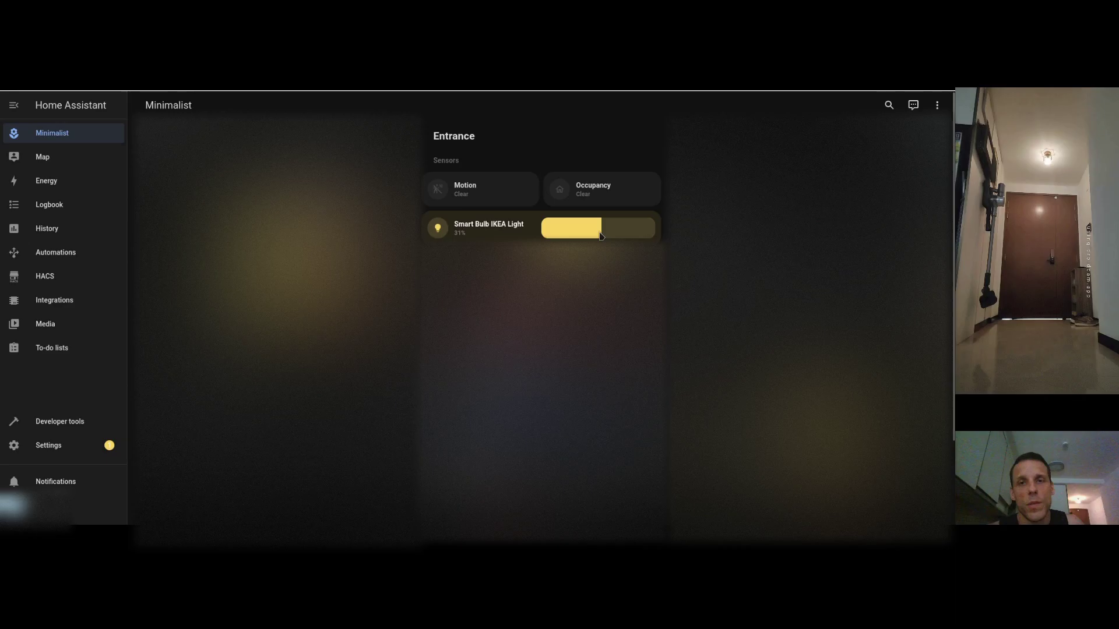
pyautogui.click(500, 233)
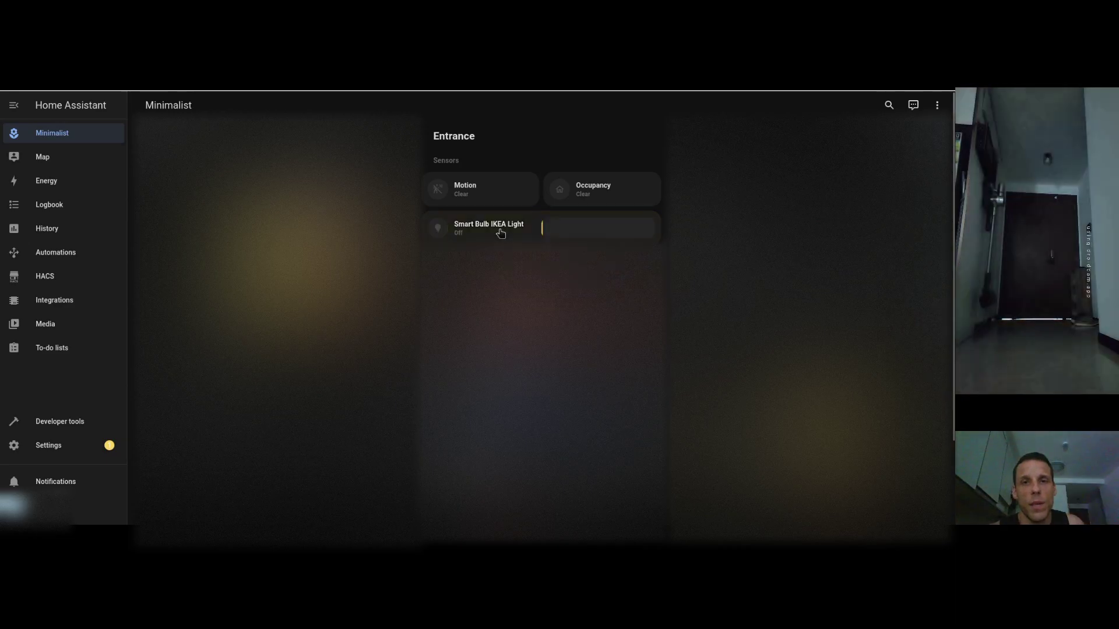
# Open the Switch ON entrance light automation and examine the settings of its motion sensor and door sensor triggers.
pyautogui.click(54, 259)
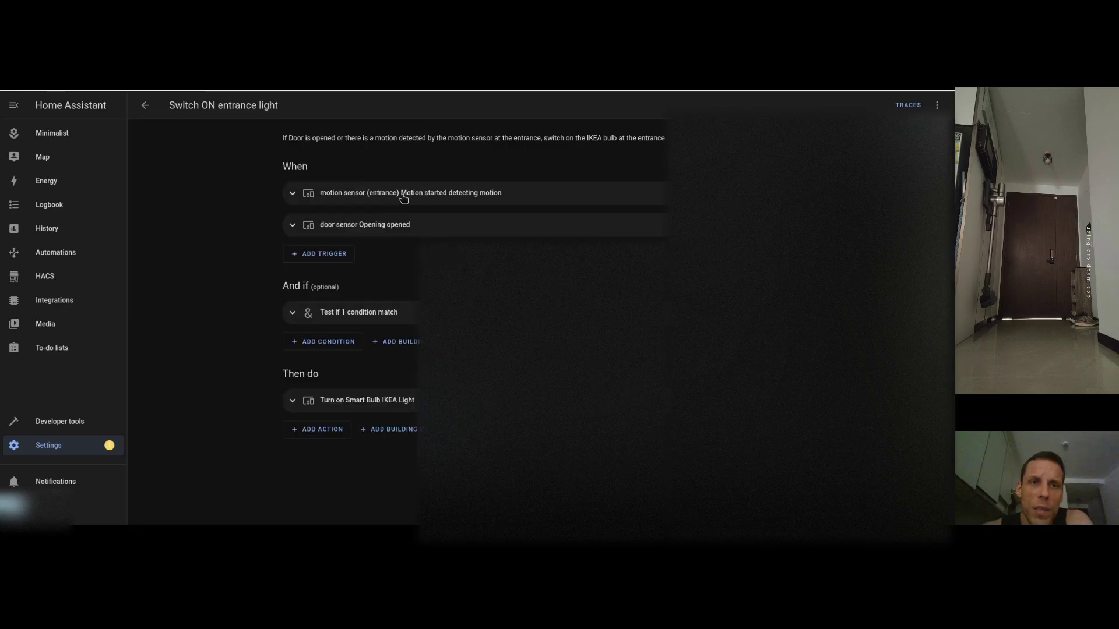
pyautogui.click(395, 196)
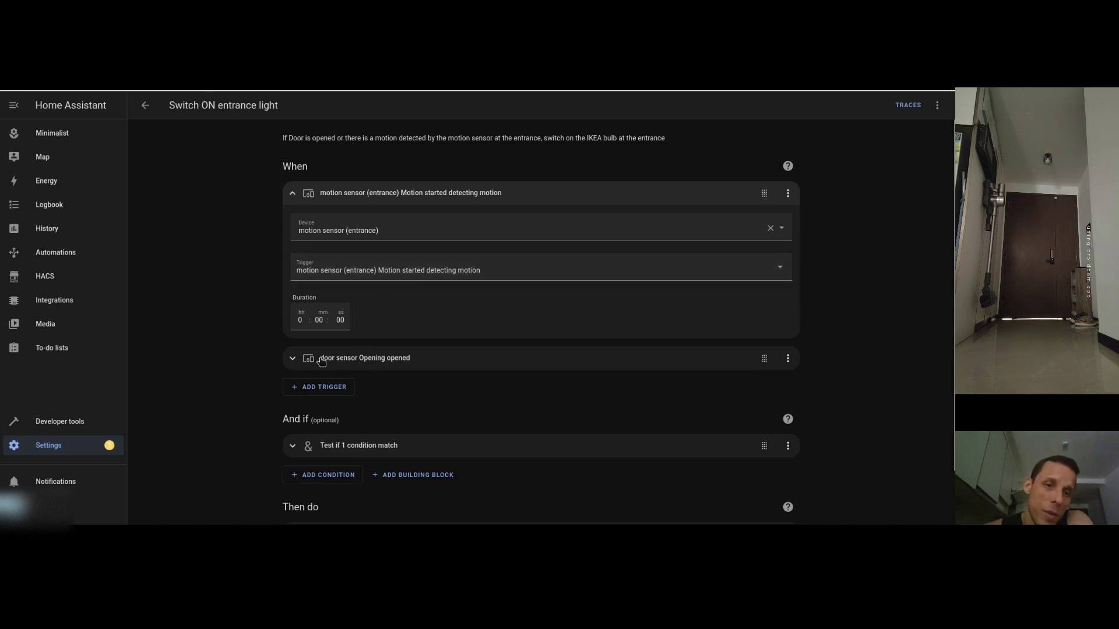
pyautogui.click(339, 360)
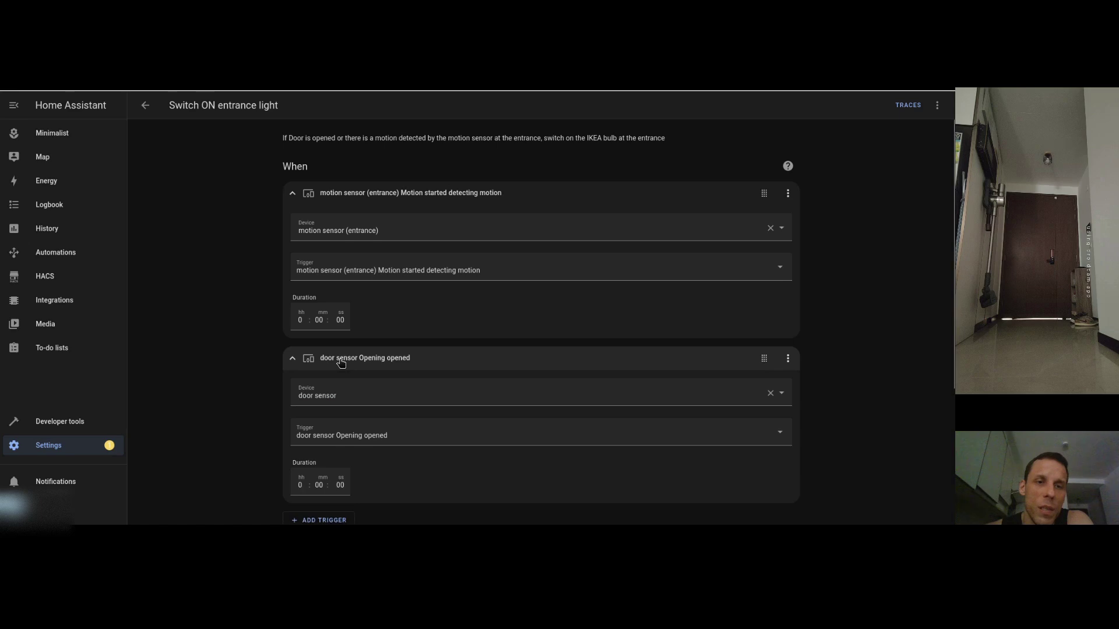
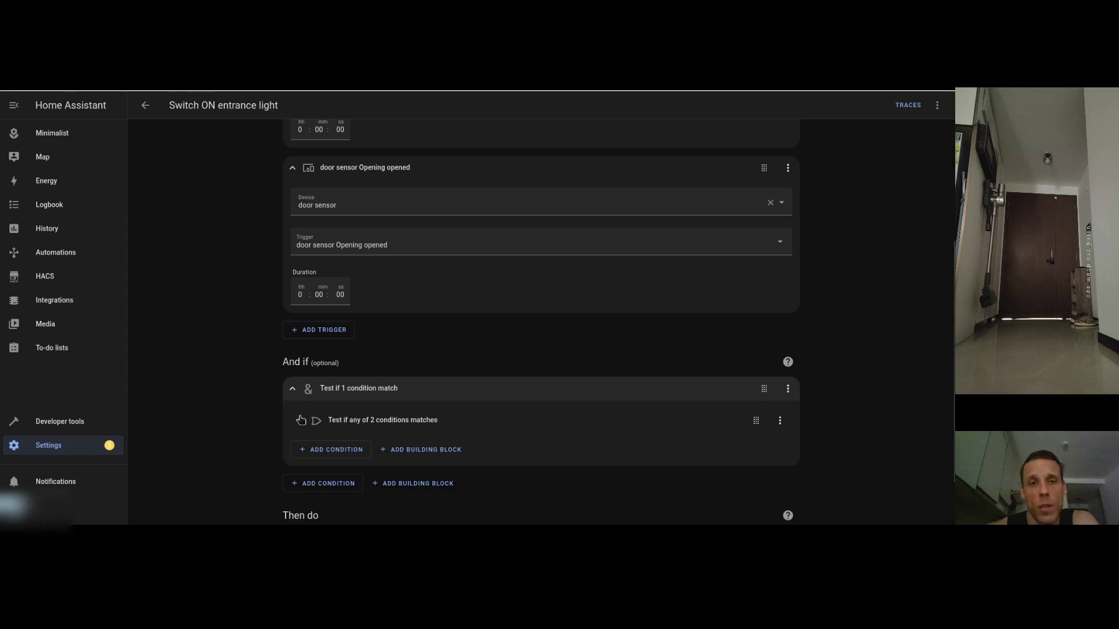
# Expand the automation's any-of-two conditions group and examine the time window and the living room motion sensor's illuminance condition.
pyautogui.click(300, 420)
pyautogui.scroll(-3, 249, 417)
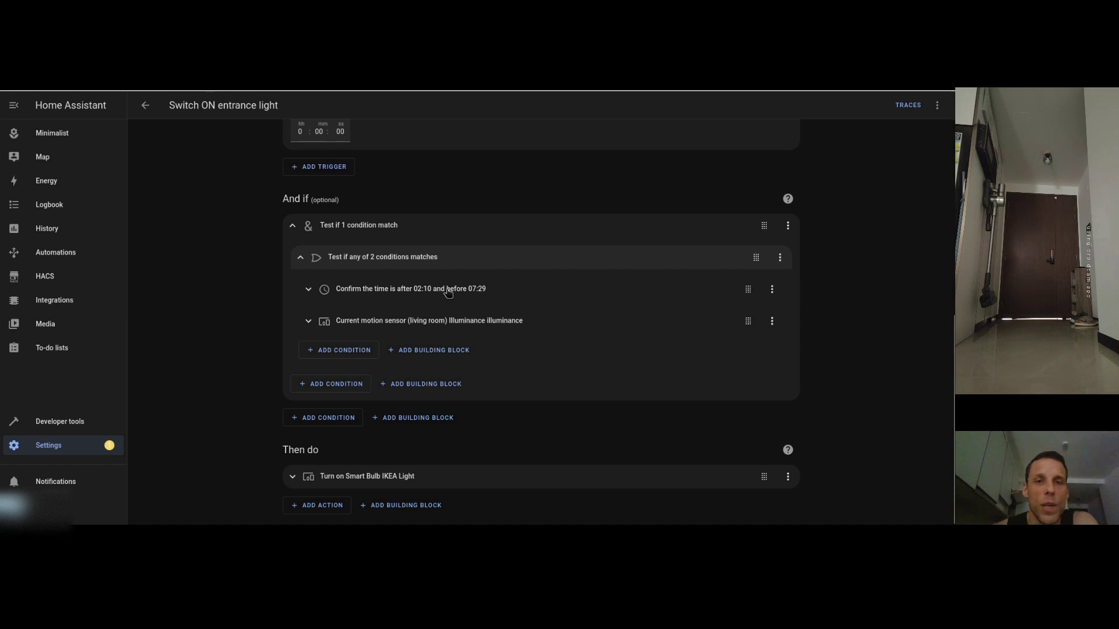
pyautogui.click(309, 291)
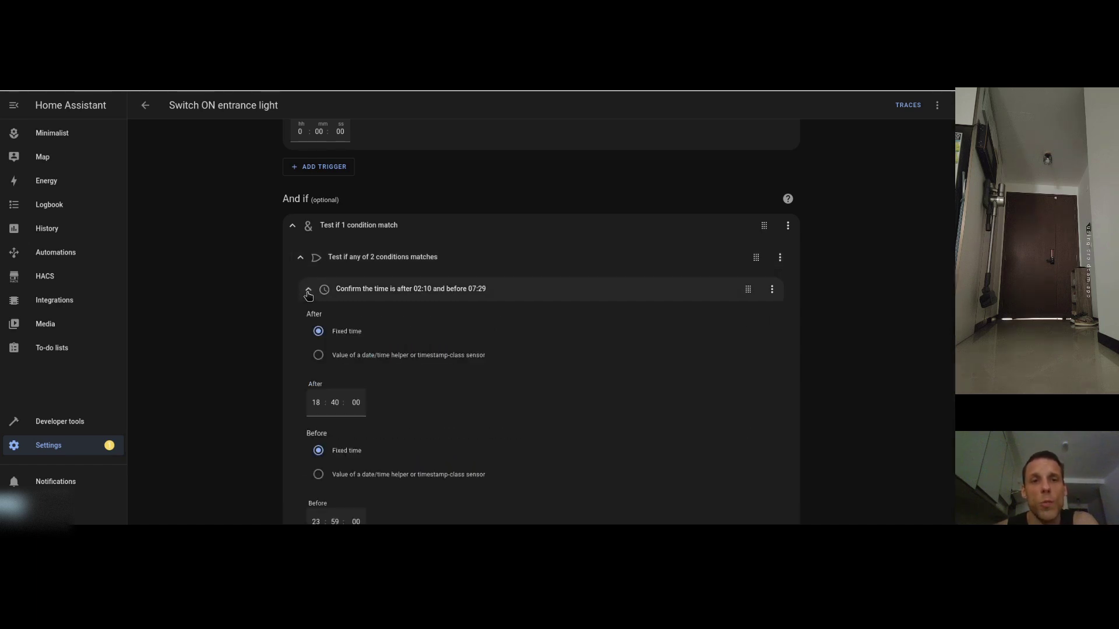
pyautogui.click(308, 292)
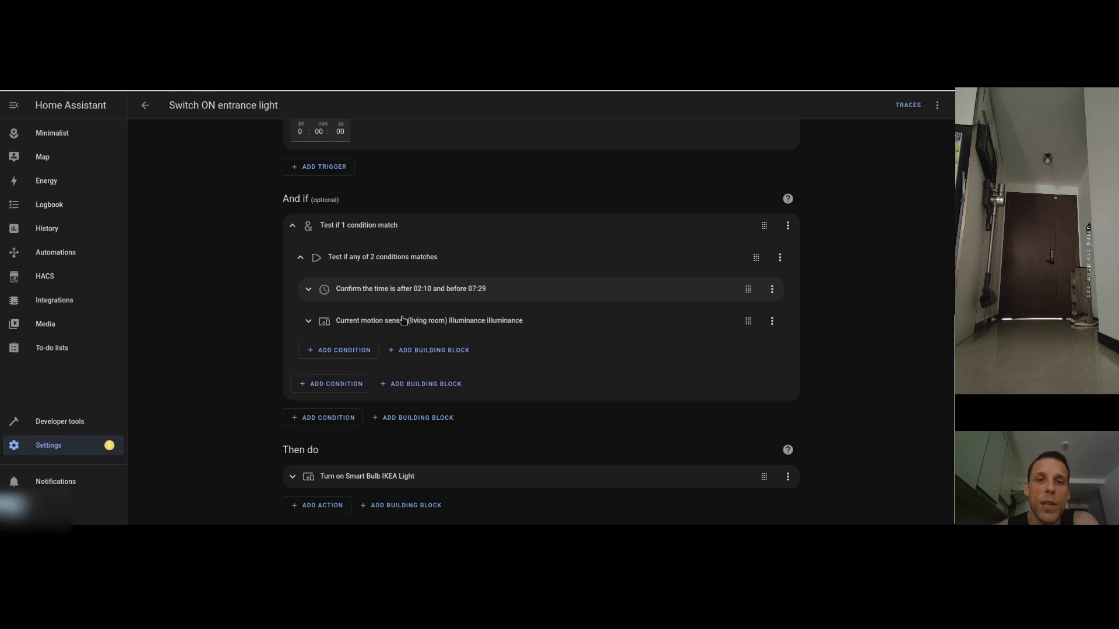
pyautogui.click(308, 321)
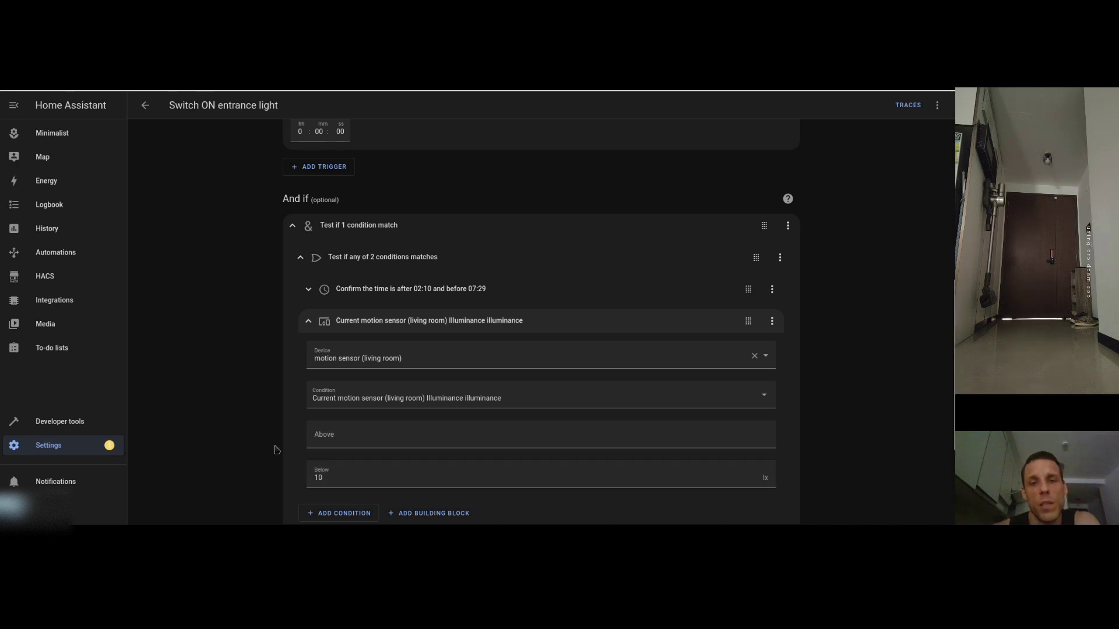
# Examine the action that turns on Smart Bulb IKEA Light and review the whole switch-on automation.
pyautogui.scroll(-3, 276, 450)
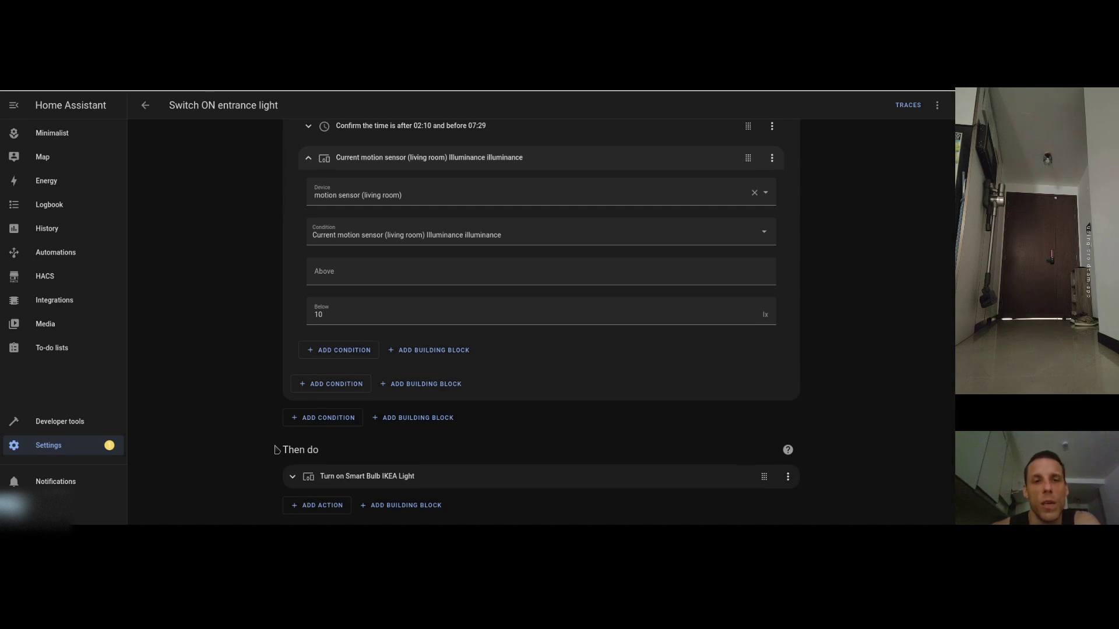
pyautogui.click(291, 478)
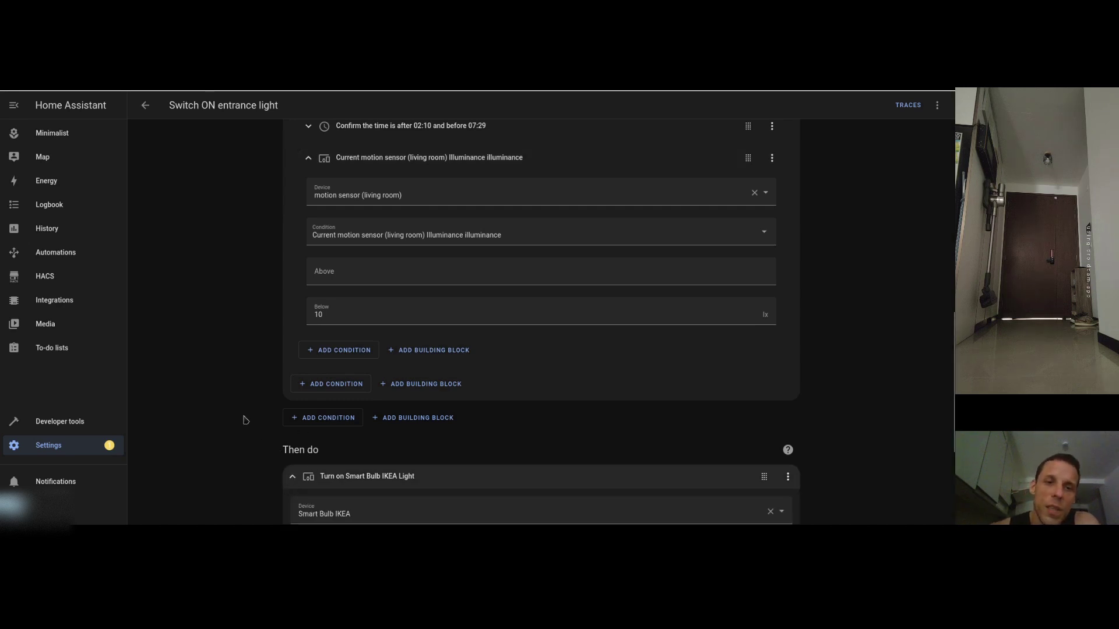
pyautogui.scroll(-3, 246, 419)
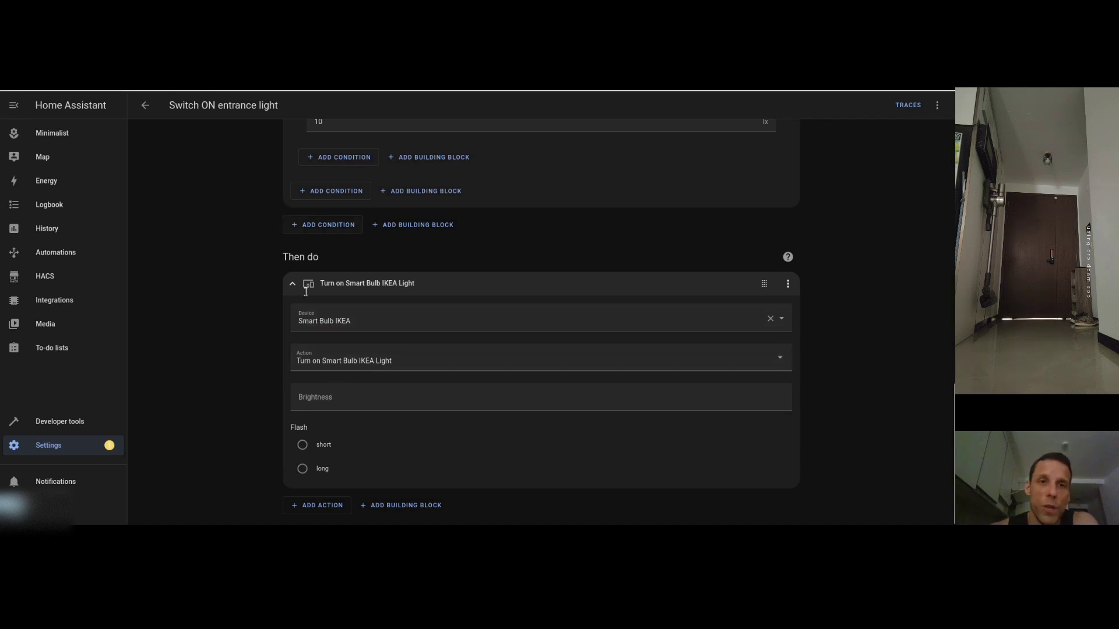
pyautogui.scroll(10, 295, 229)
pyautogui.scroll(-10, 295, 228)
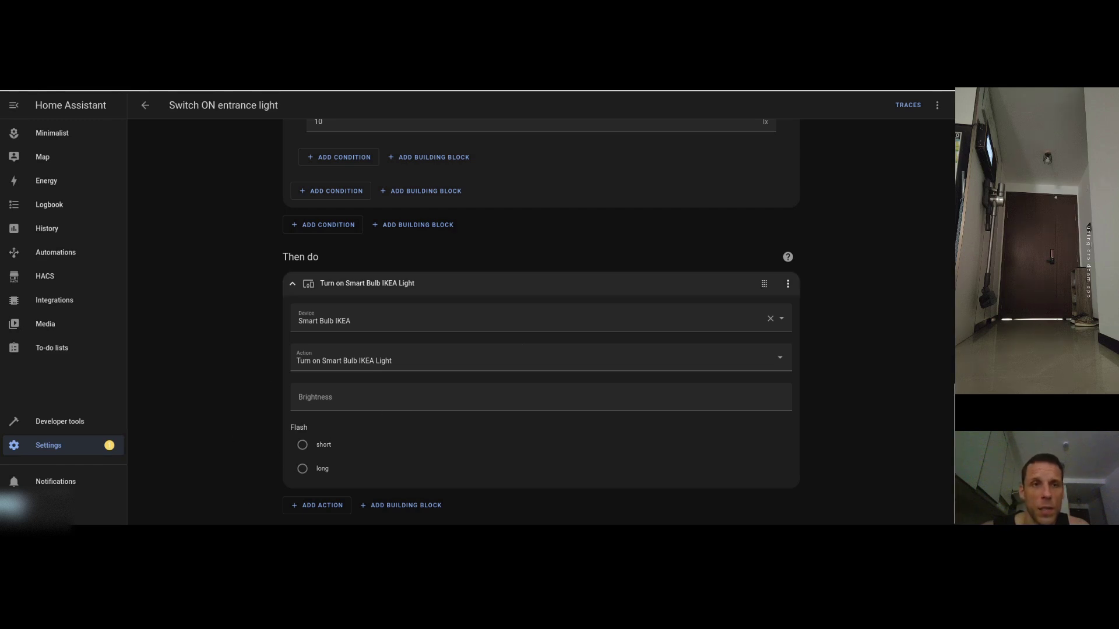
# Open the Switch OFF light at the entrance automation and examine its two entrance motion sensor triggers.
pyautogui.click(145, 105)
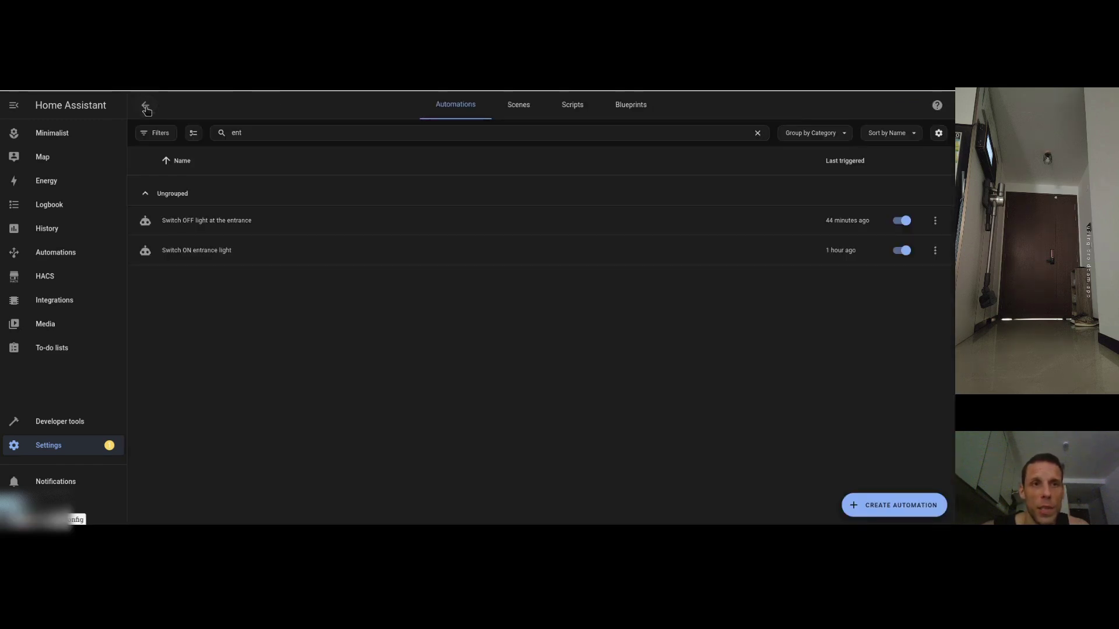
pyautogui.click(206, 226)
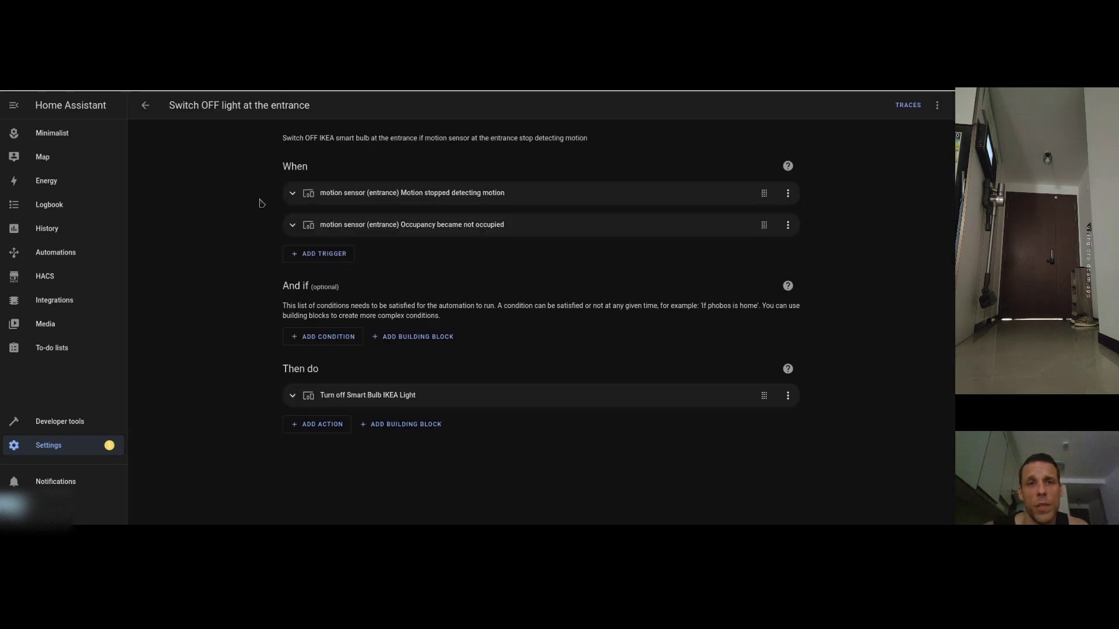
pyautogui.click(430, 201)
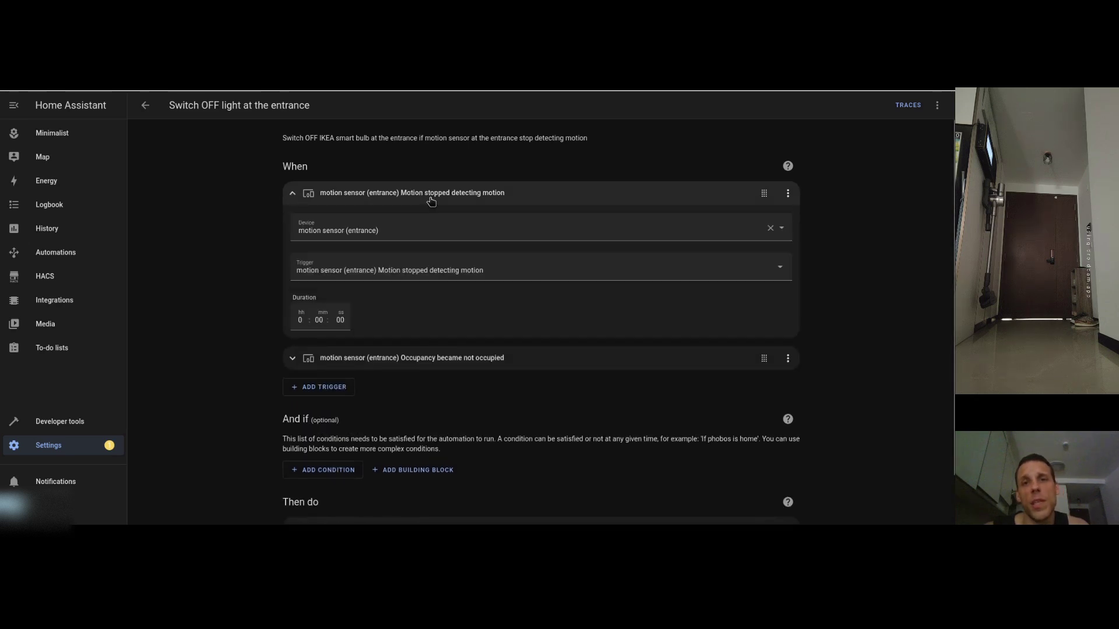
pyautogui.click(294, 359)
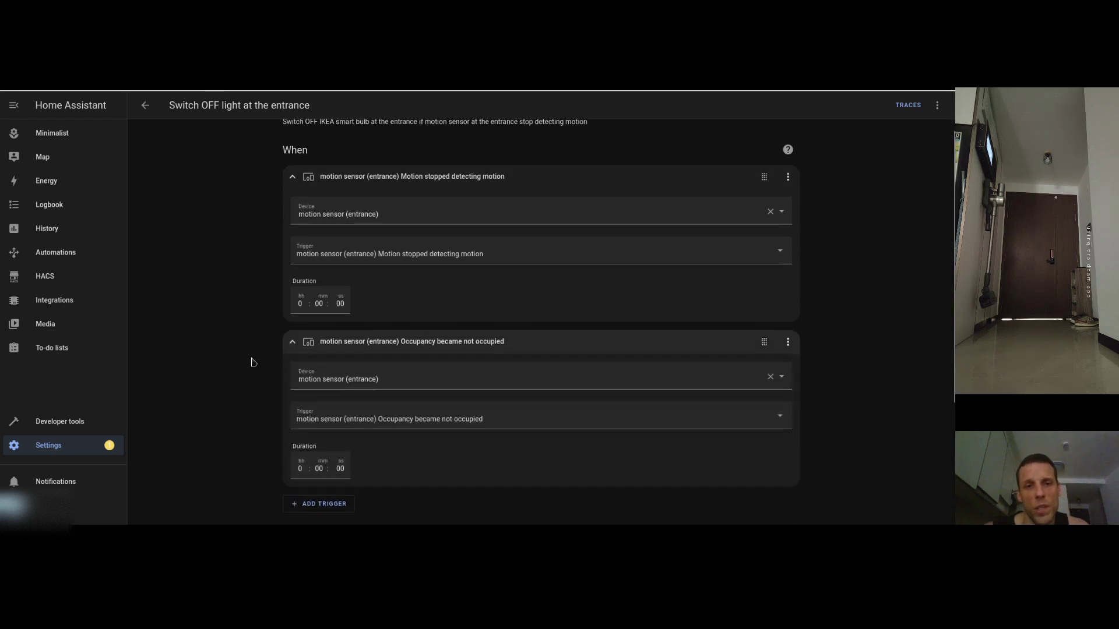
pyautogui.scroll(-1, 251, 362)
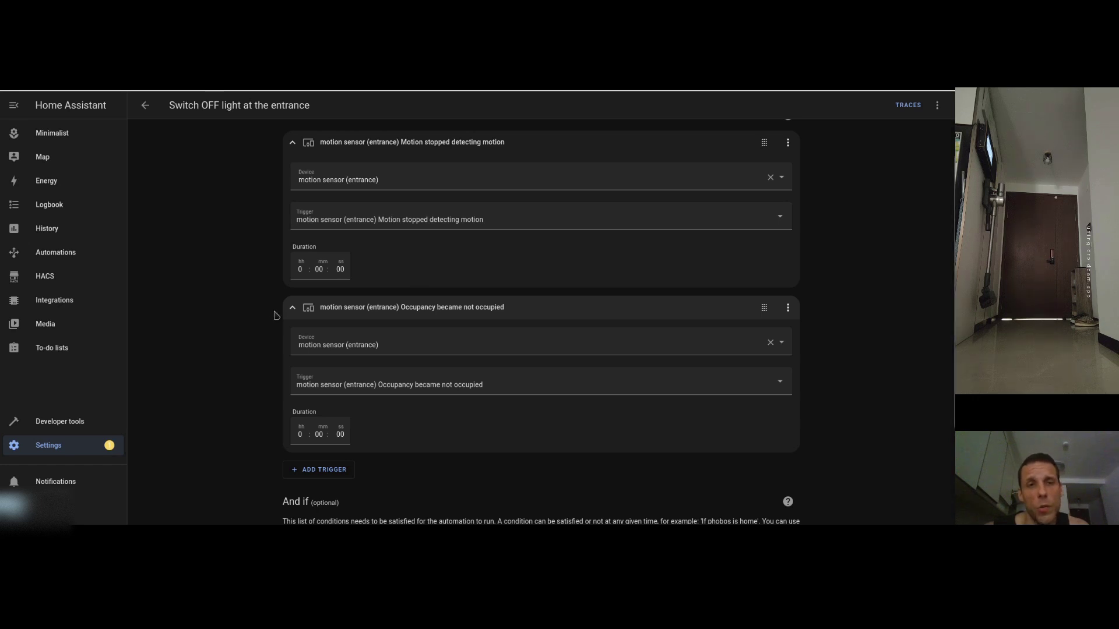
# Check the switch-off automation's conditions section and its Turn off Smart Bulb IKEA Light action, and review its triggers again.
pyautogui.scroll(-3, 277, 315)
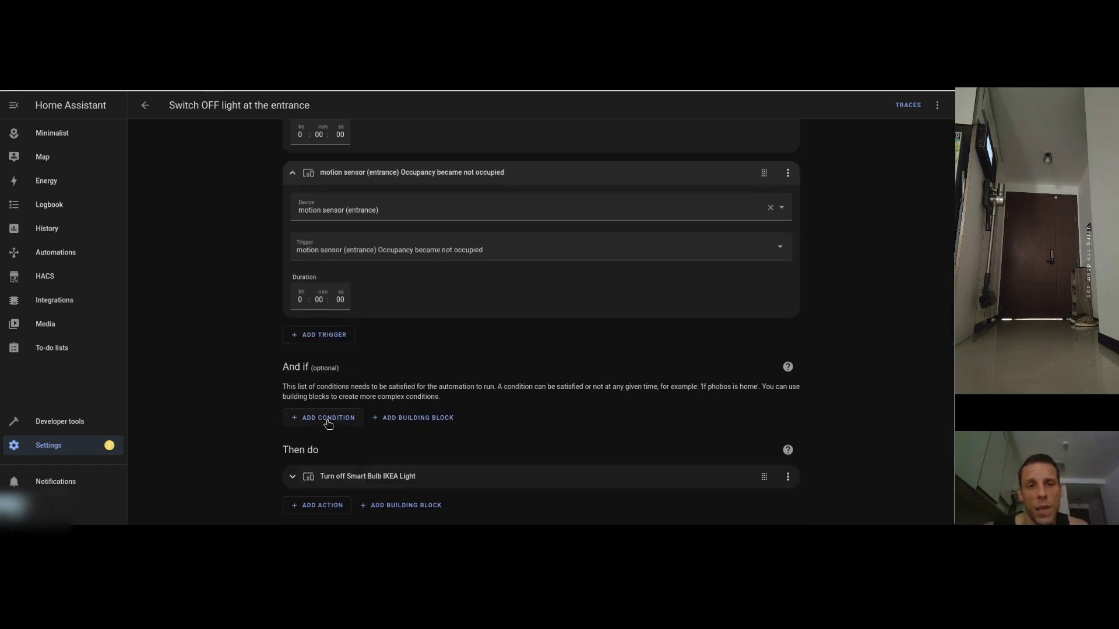
pyautogui.click(292, 477)
pyautogui.scroll(-2, 270, 447)
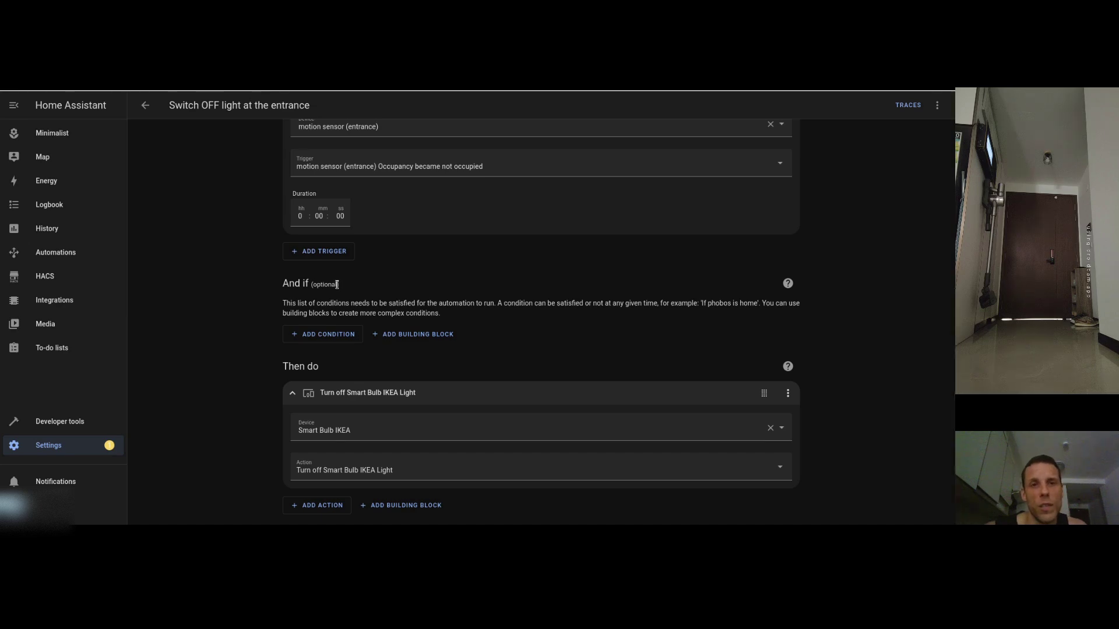
pyautogui.scroll(4, 344, 285)
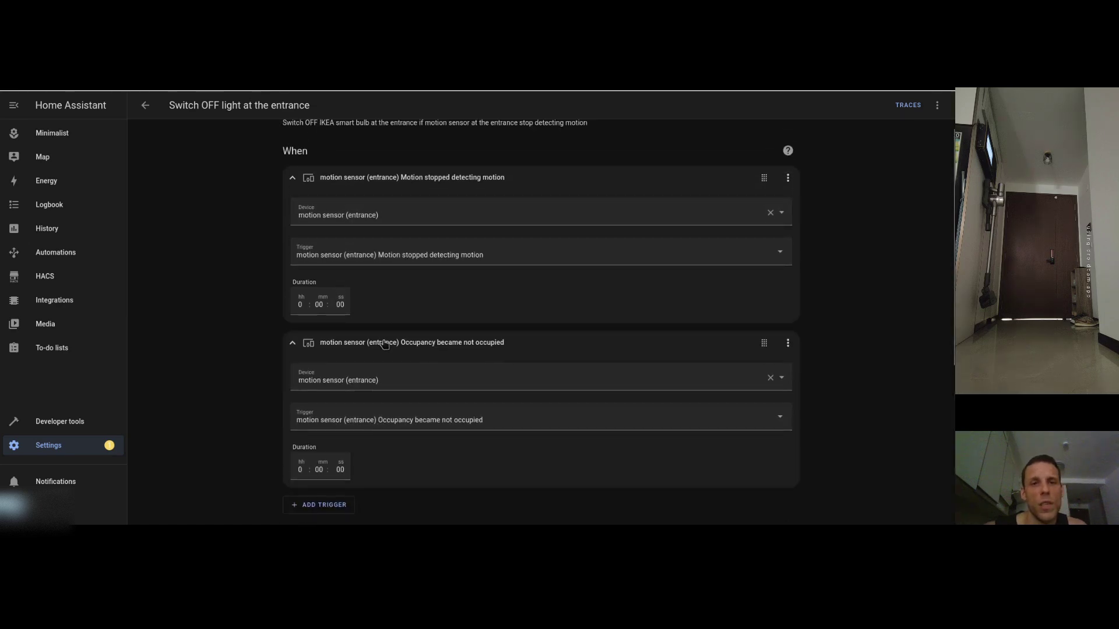
pyautogui.scroll(-4, 383, 299)
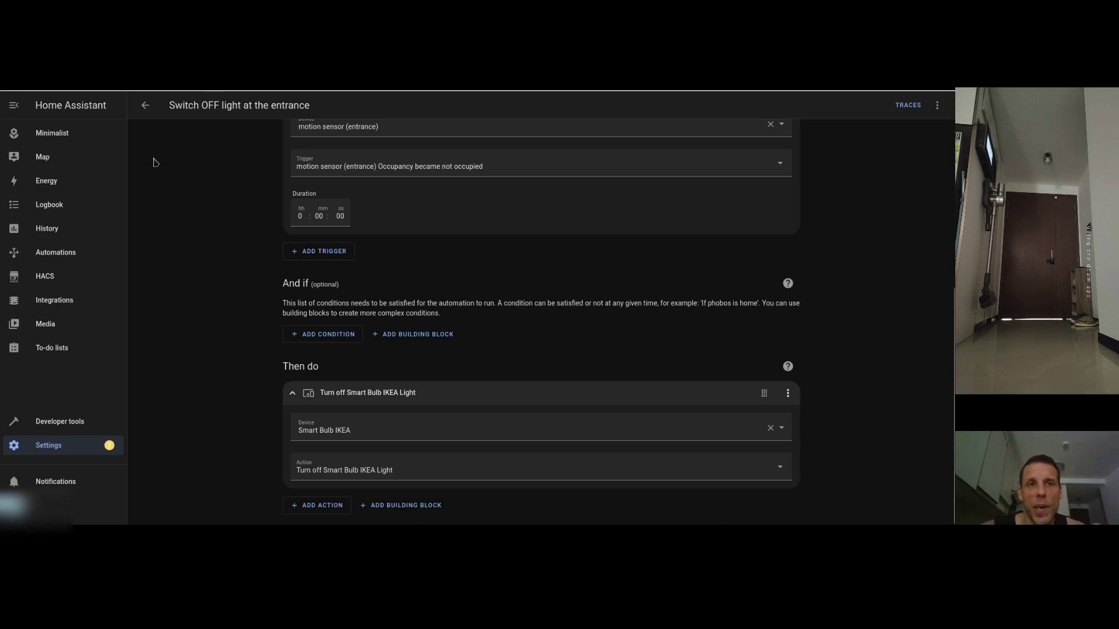
# View the Smart Bulb IKEA device page under the Zigbee Home Automation integration and return to the device list.
pyautogui.click(141, 106)
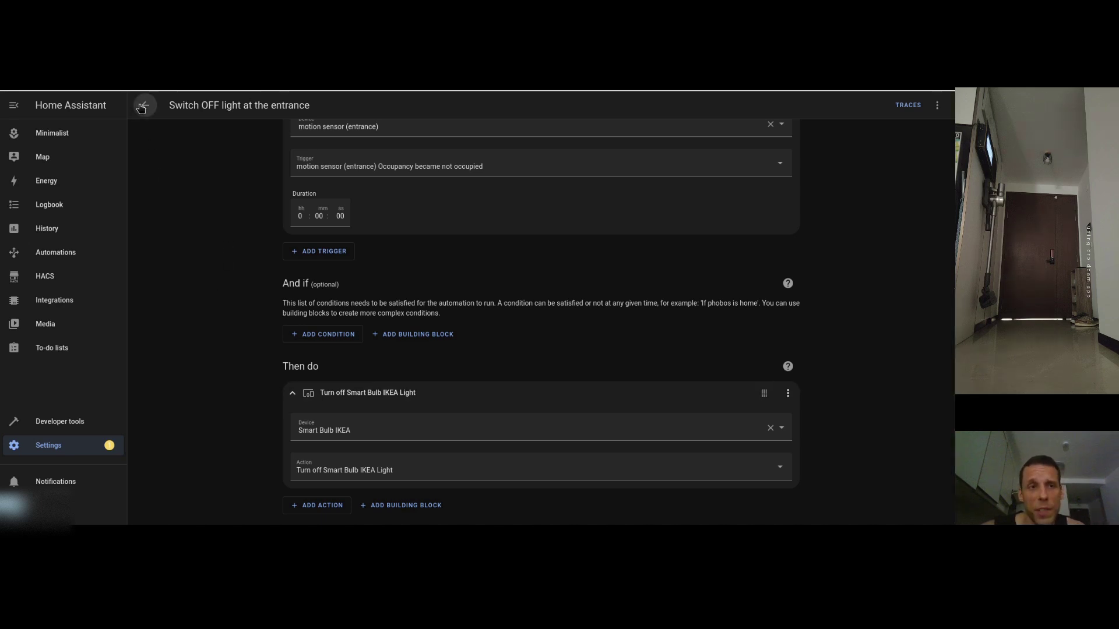
pyautogui.click(66, 300)
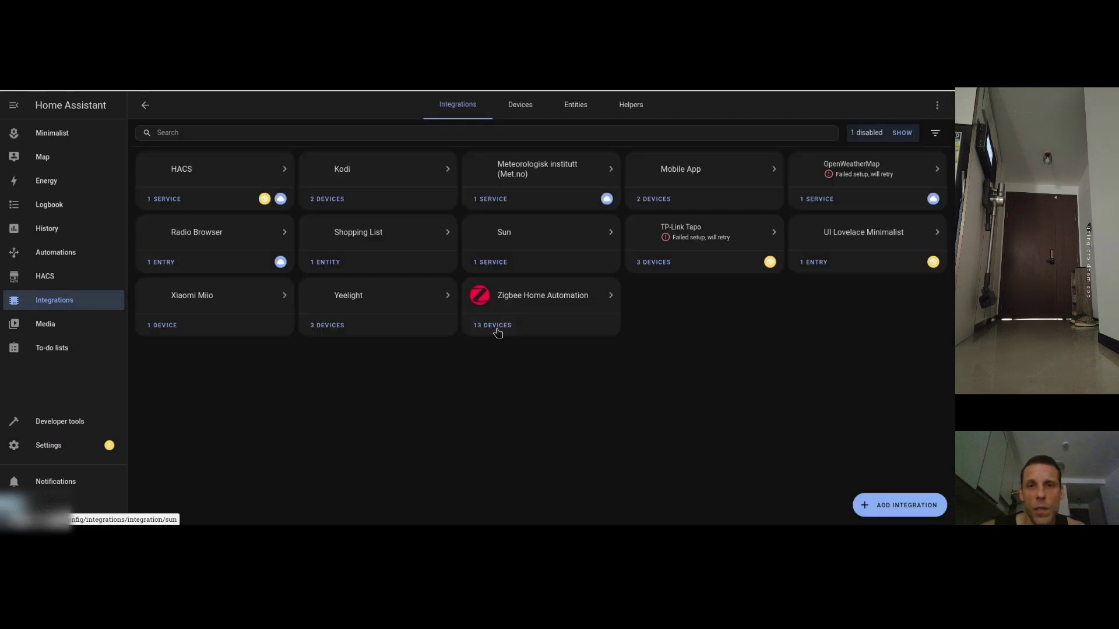
pyautogui.click(496, 325)
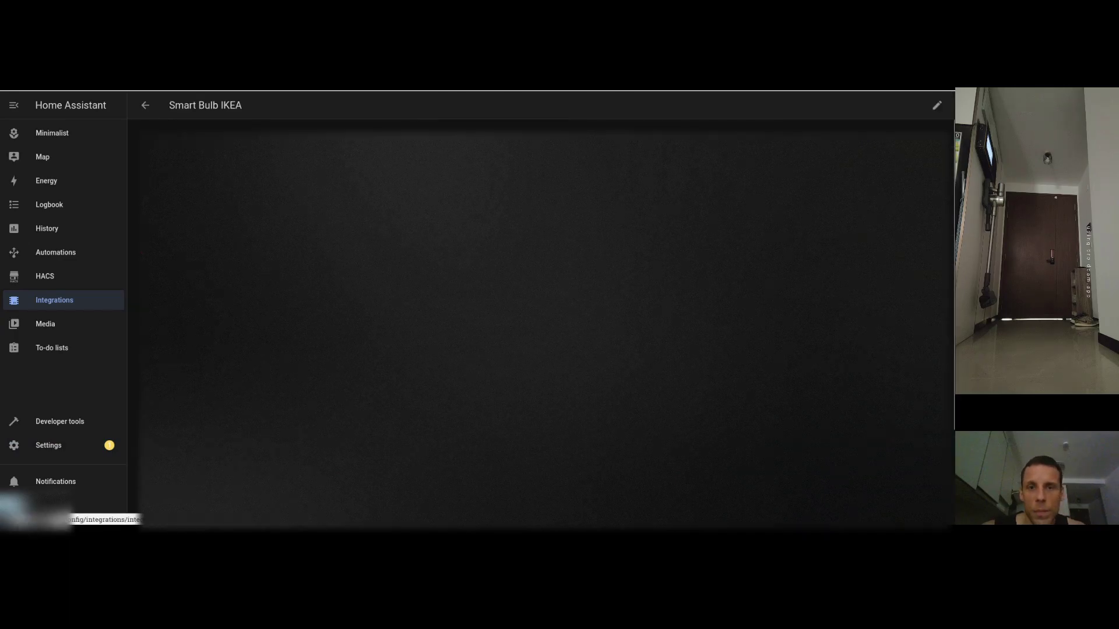
pyautogui.click(146, 105)
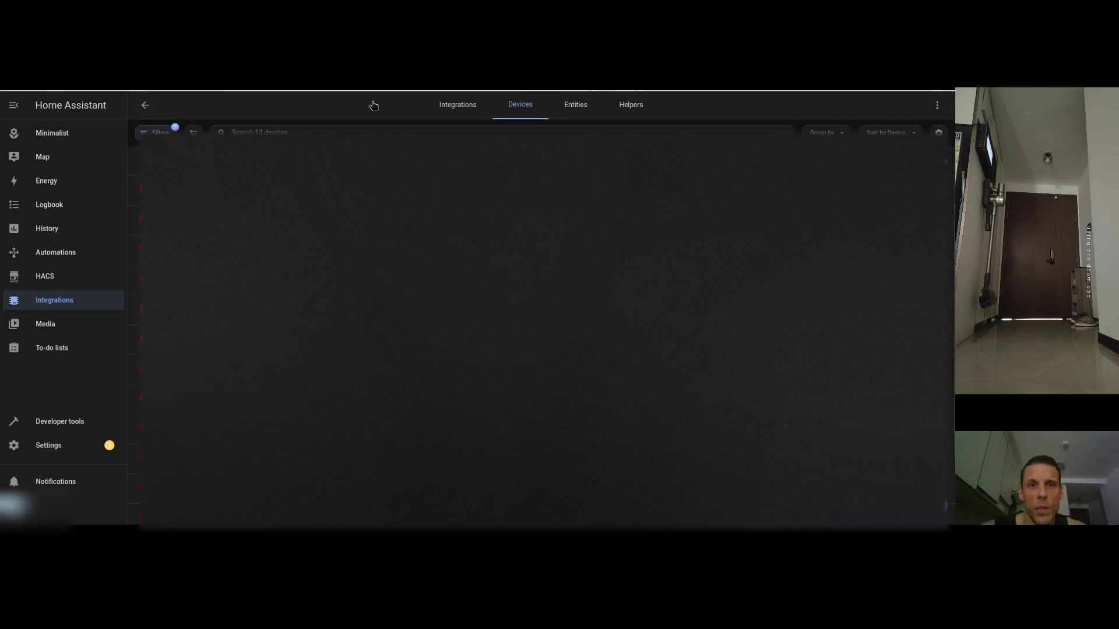
# Search the entities for "ikea", view the Smart Bulb IKEA Light entity, and close its details.
pyautogui.click(571, 105)
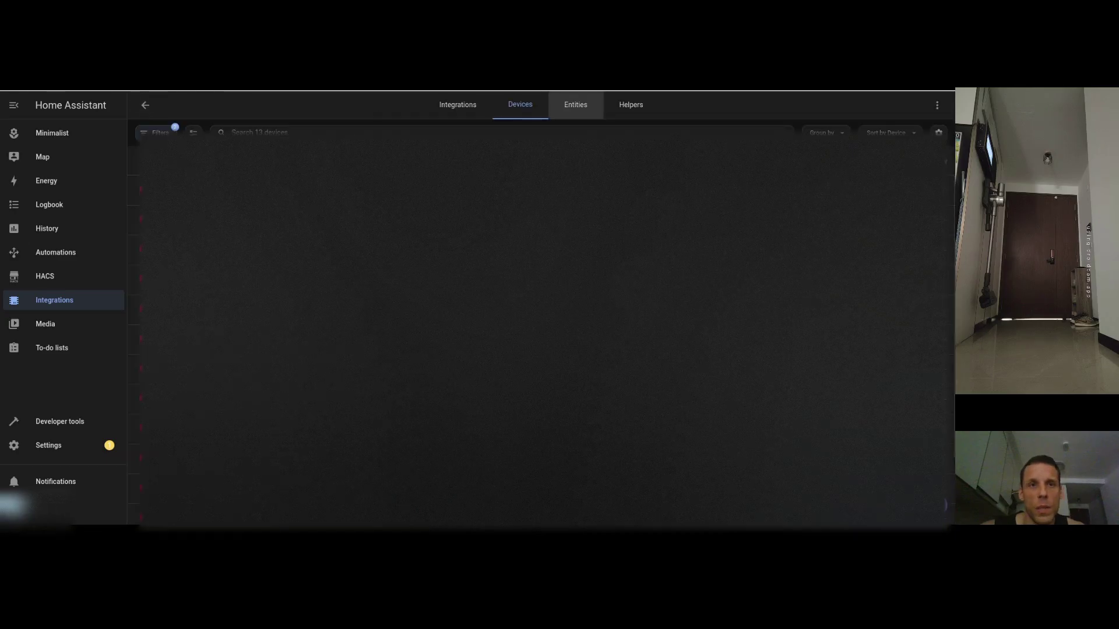
pyautogui.tripleClick(332, 129)
pyautogui.write('smar')
pyautogui.press('BackSpace')
pyautogui.press('BackSpace')
pyautogui.press('BackSpace')
pyautogui.press('BackSpace')
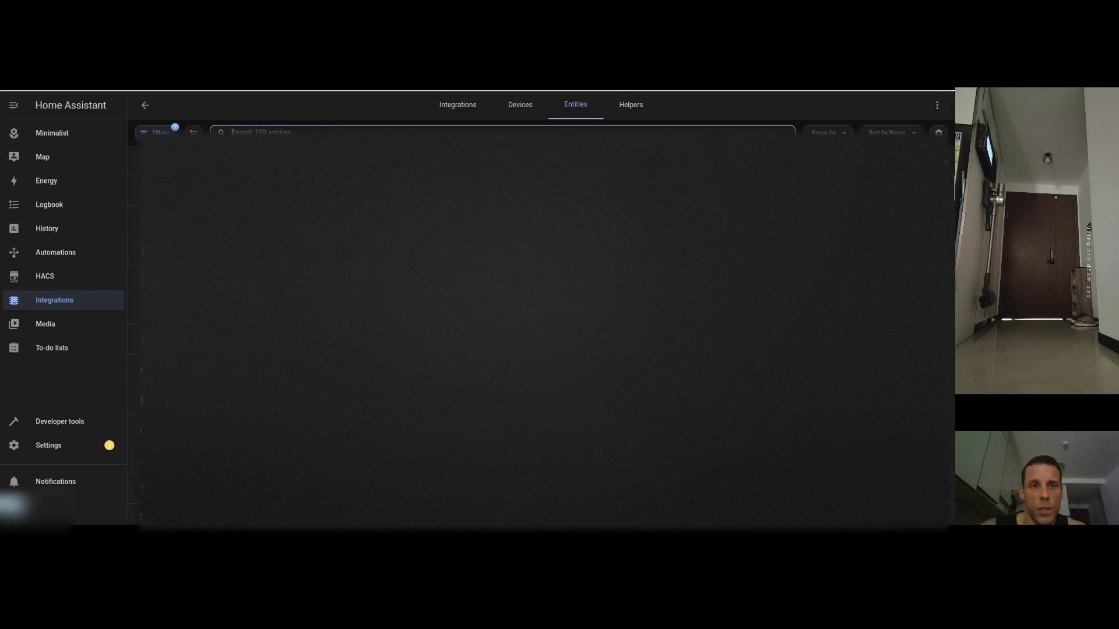
pyautogui.write('ikea')
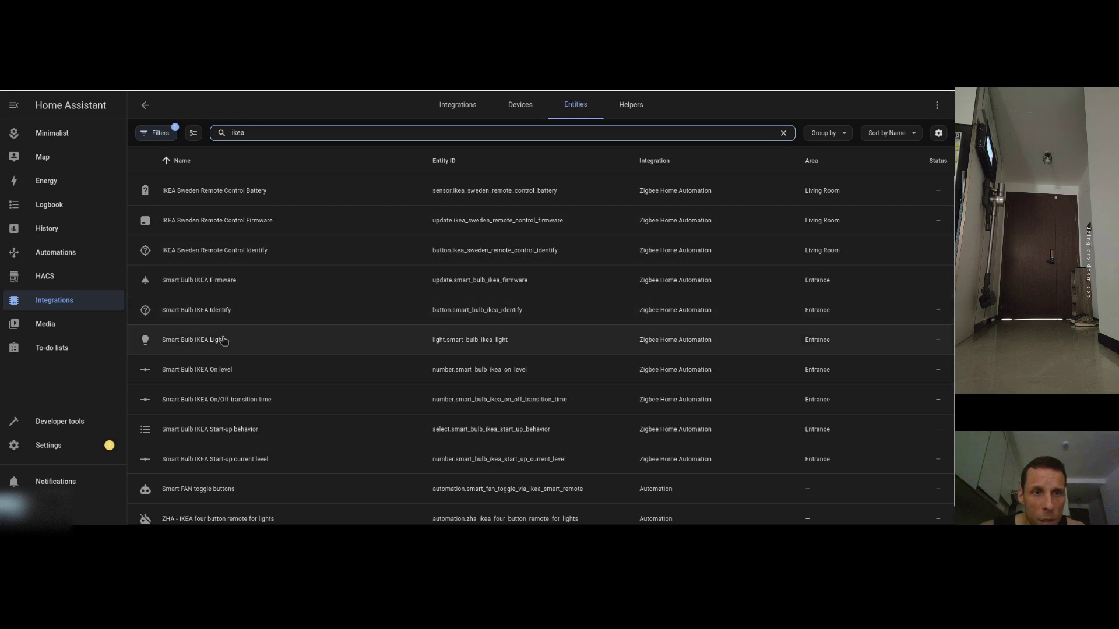
pyautogui.click(320, 340)
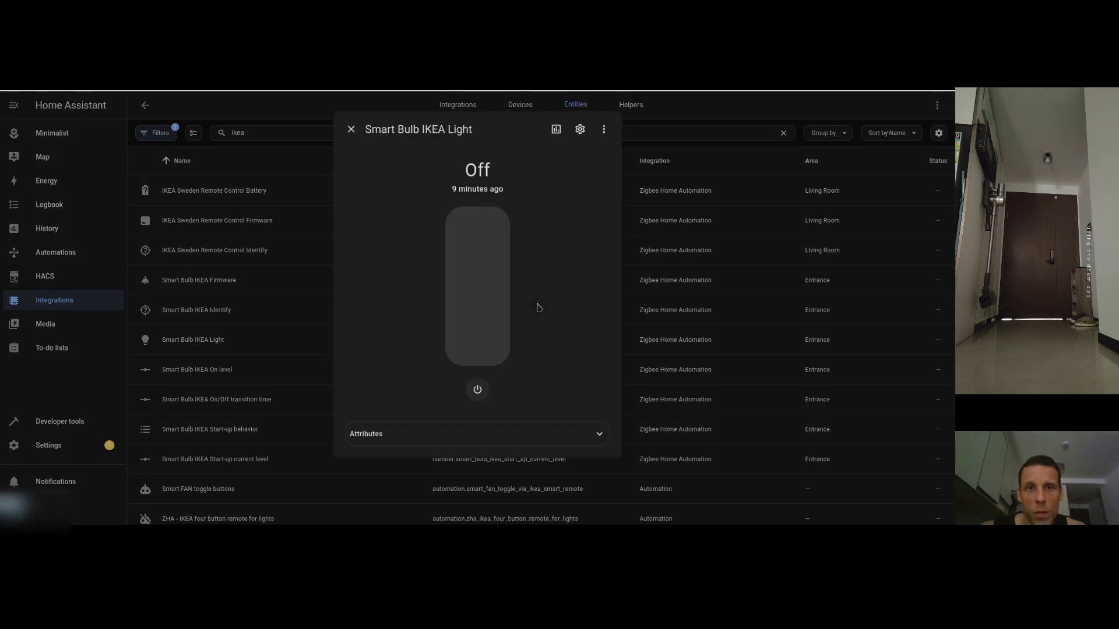
pyautogui.click(351, 129)
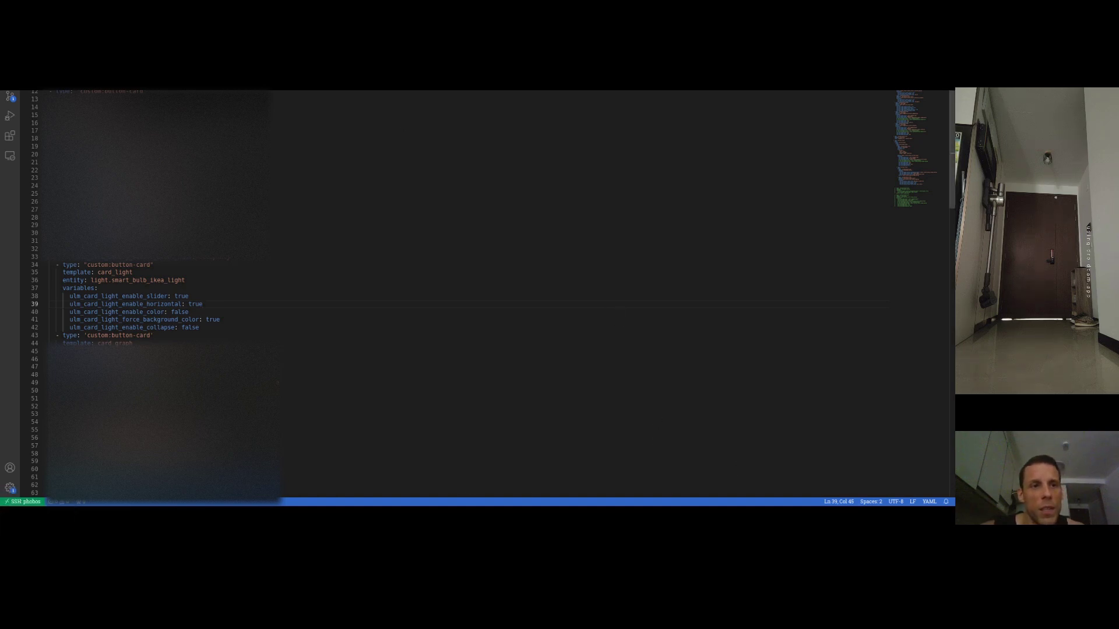
# Switch to the dashboard's YAML file in Visual Studio Code and examine the card_light button card block and its light.smart_bulb_ikea_light entity.
pyautogui.moveTo(53, 265); pyautogui.dragTo(202, 326)
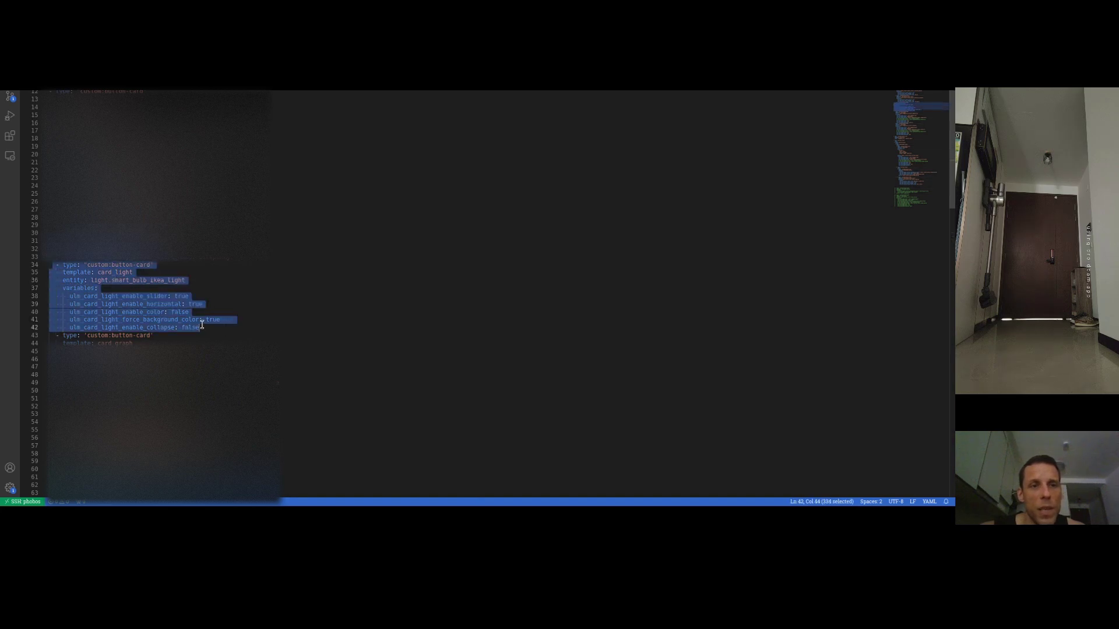
pyautogui.click(94, 280)
pyautogui.moveTo(92, 280); pyautogui.dragTo(185, 280)
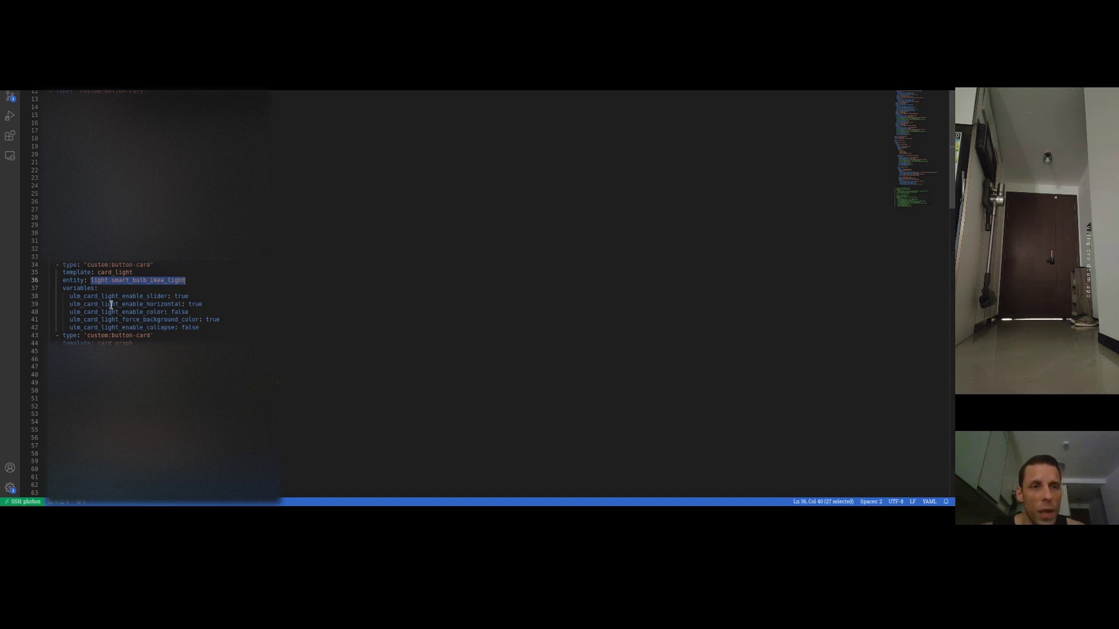
# Examine the light card's variables for the slider, horizontal layout, color, forced background color and collapse.
pyautogui.moveTo(111, 297); pyautogui.dragTo(188, 297)
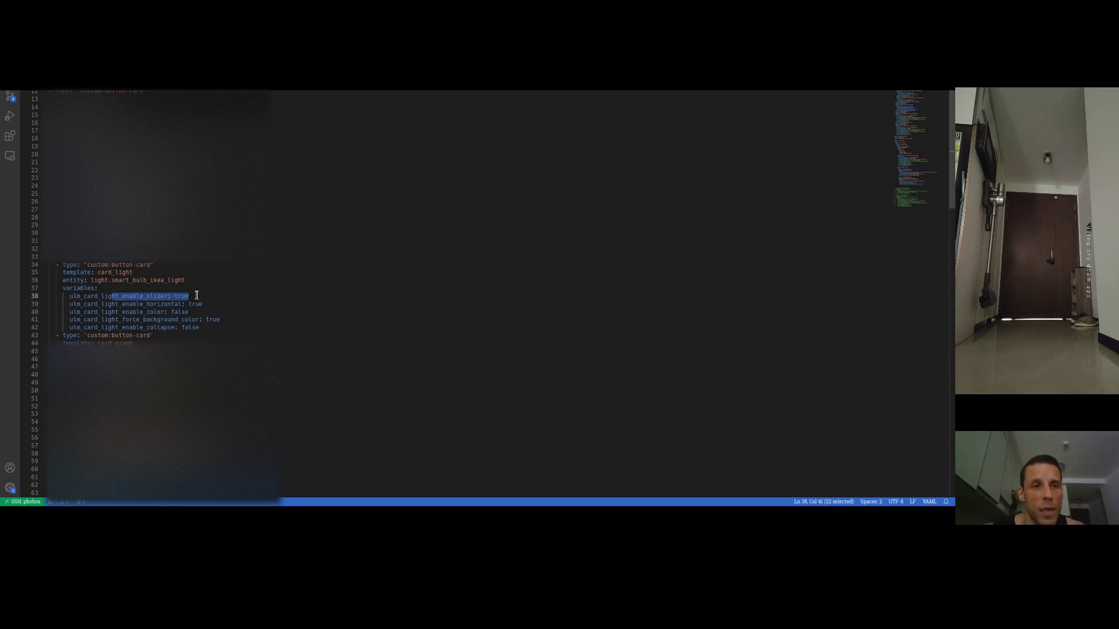
pyautogui.moveTo(130, 306); pyautogui.dragTo(212, 304)
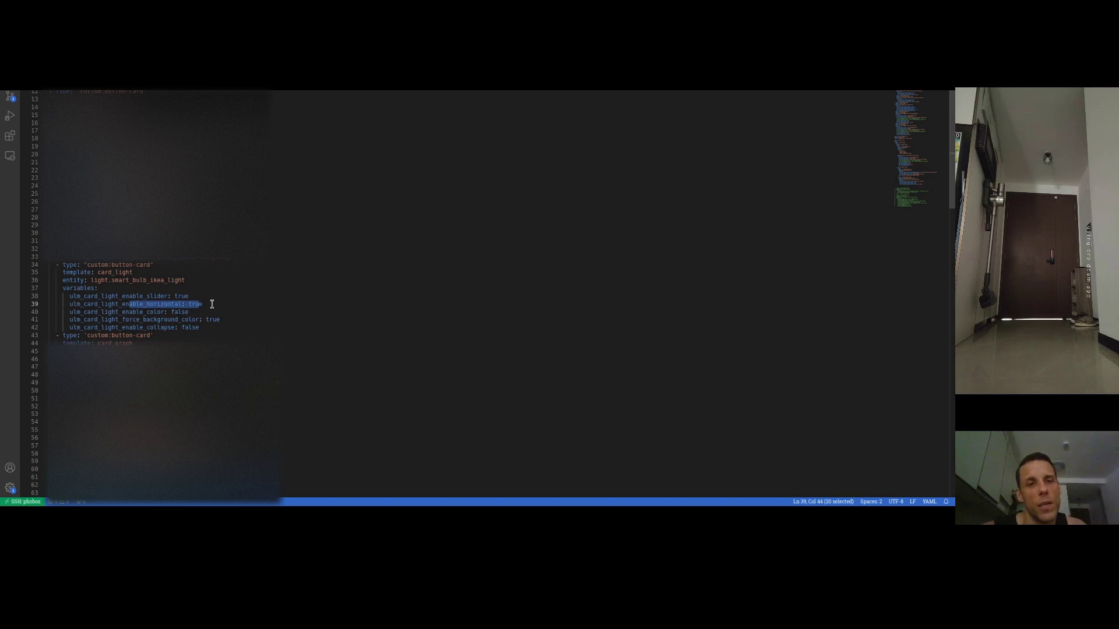
pyautogui.click(147, 313)
pyautogui.doubleClick(147, 312)
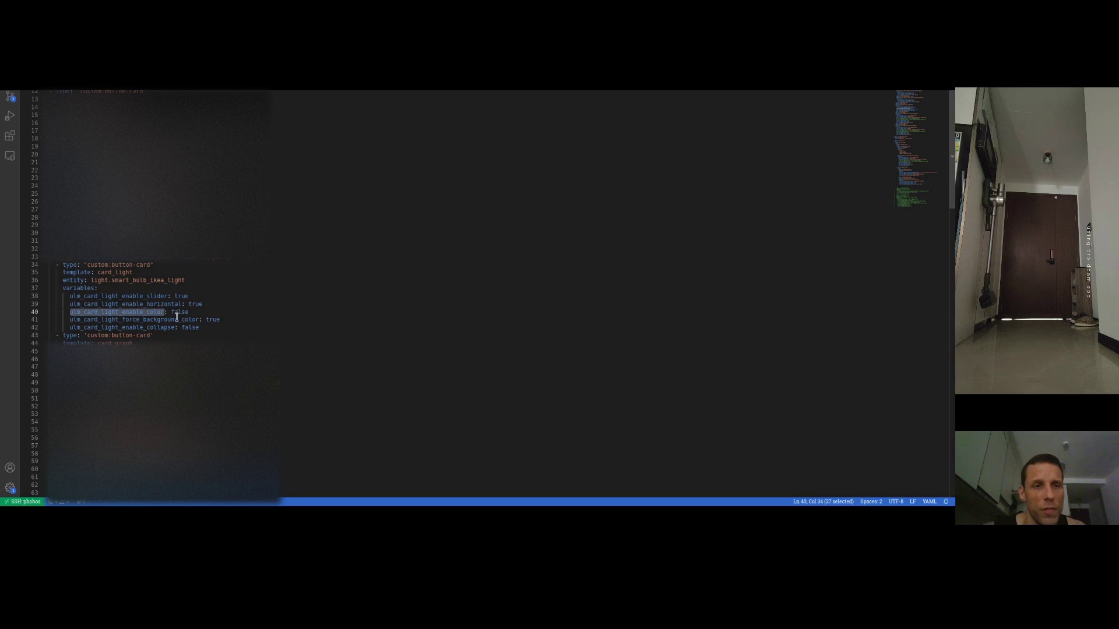
pyautogui.click(163, 319)
pyautogui.keyDown('shift'); pyautogui.click(202, 319); pyautogui.keyUp('shift')
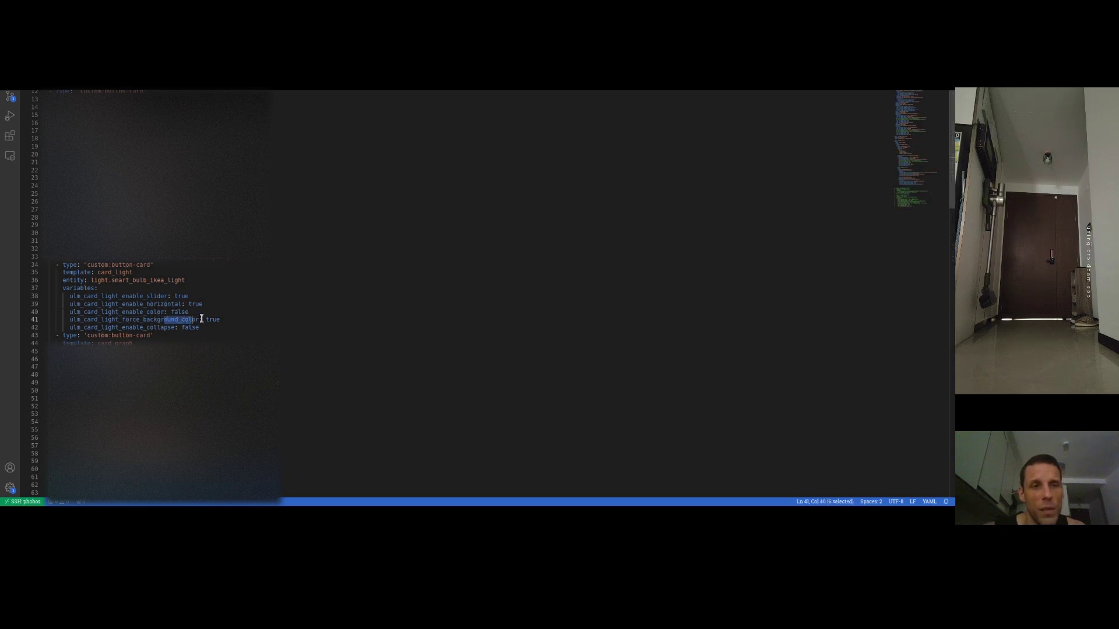
pyautogui.moveTo(199, 328); pyautogui.dragTo(146, 328)
pyautogui.click(168, 327)
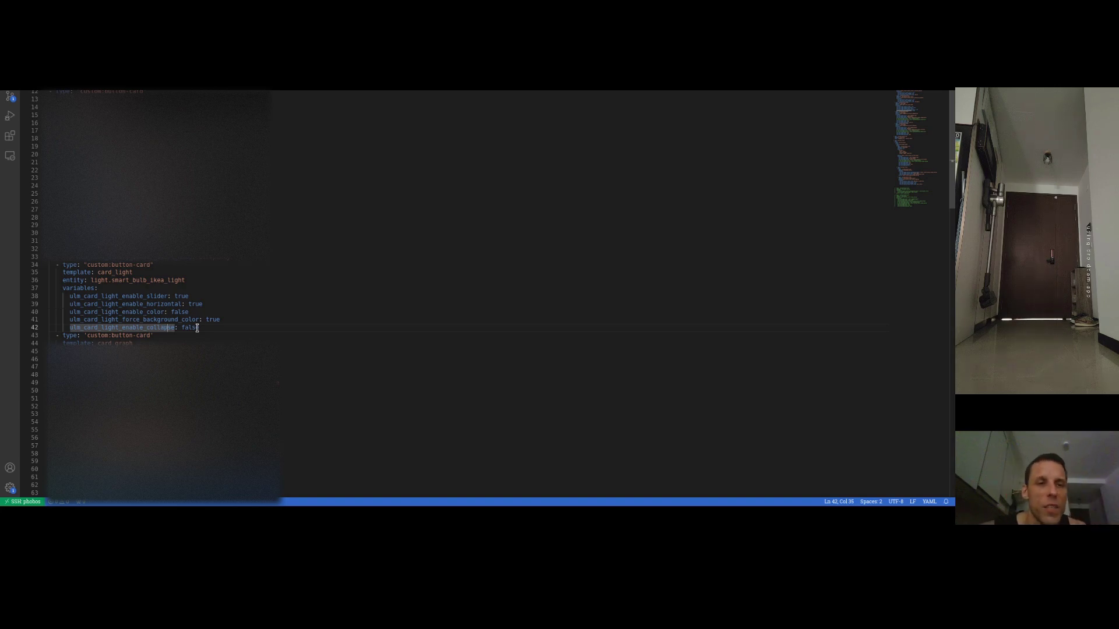
pyautogui.click(196, 328)
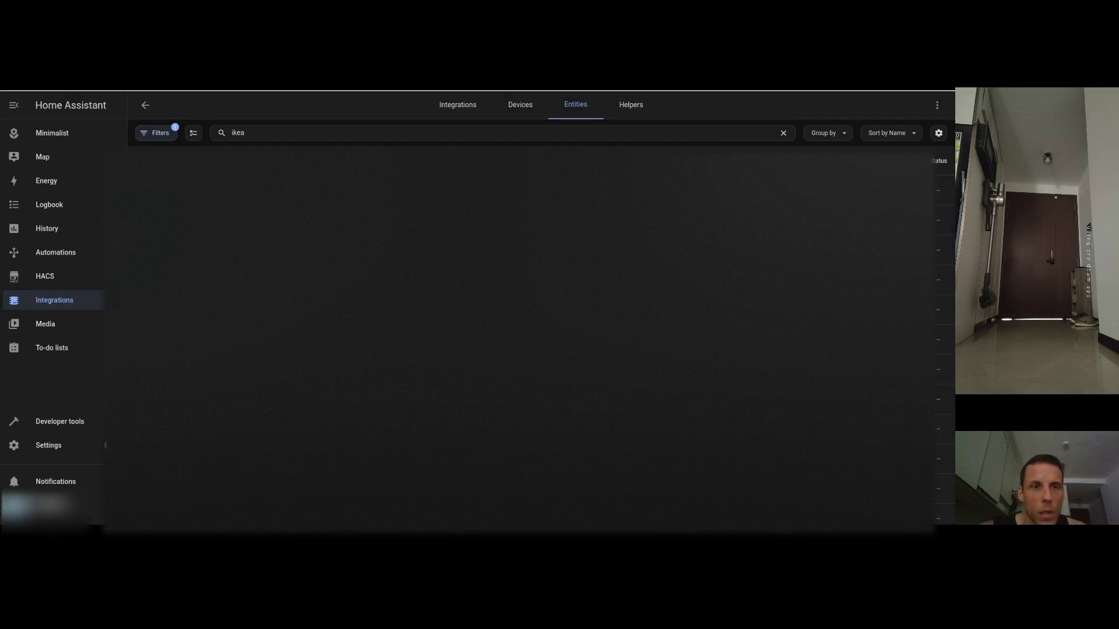
# Switch back to Home Assistant and turn on the entrance's Smart Bulb IKEA Light from the Minimalist dashboard.
pyautogui.click(46, 134)
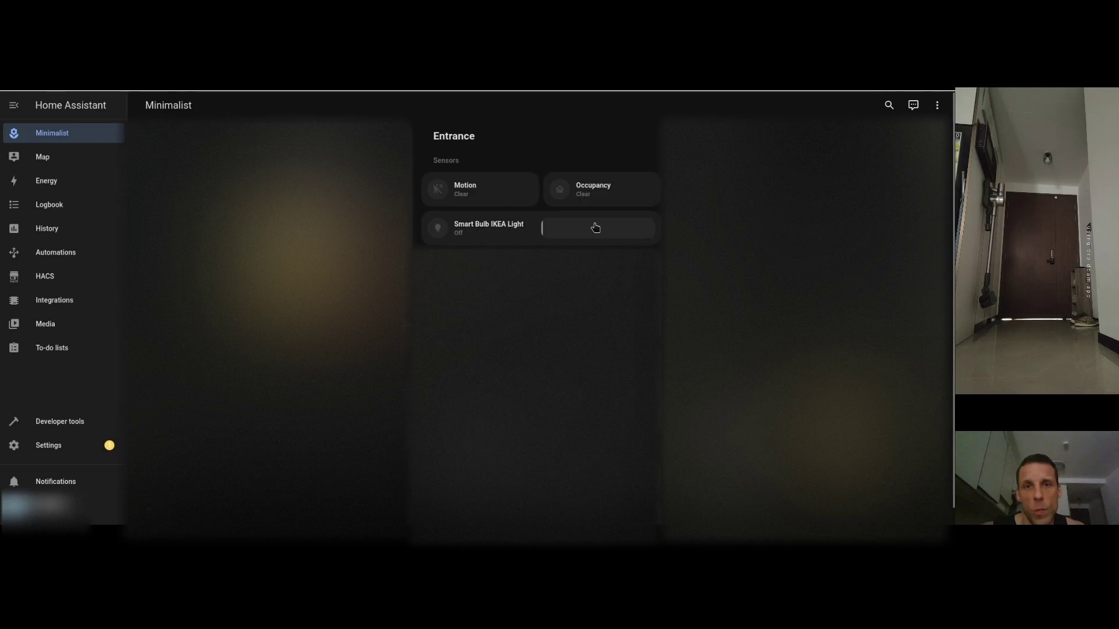
pyautogui.click(478, 226)
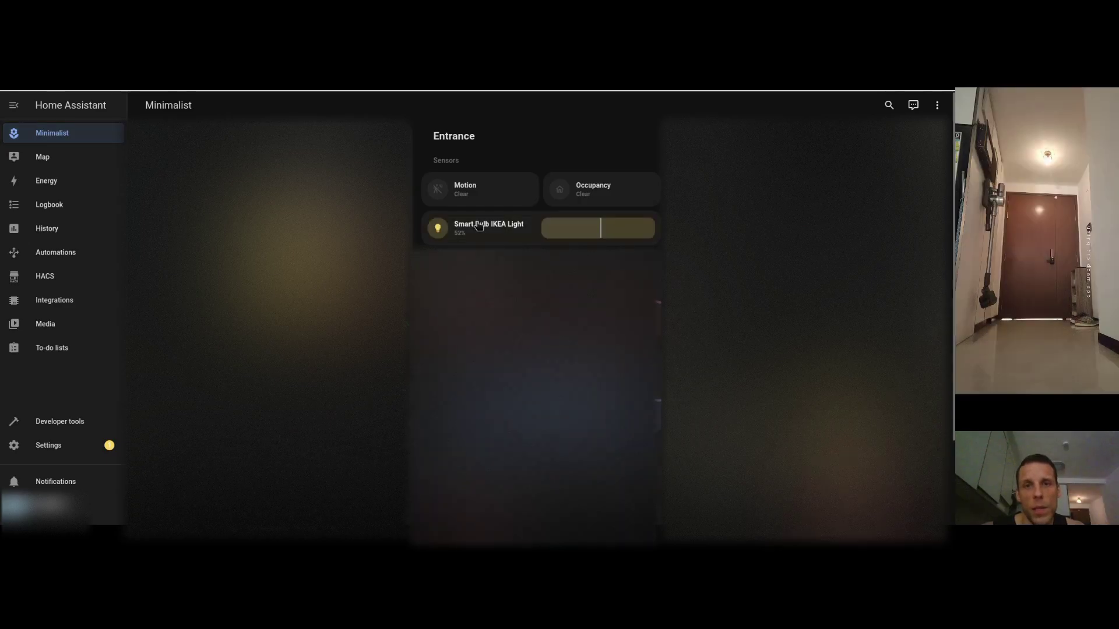